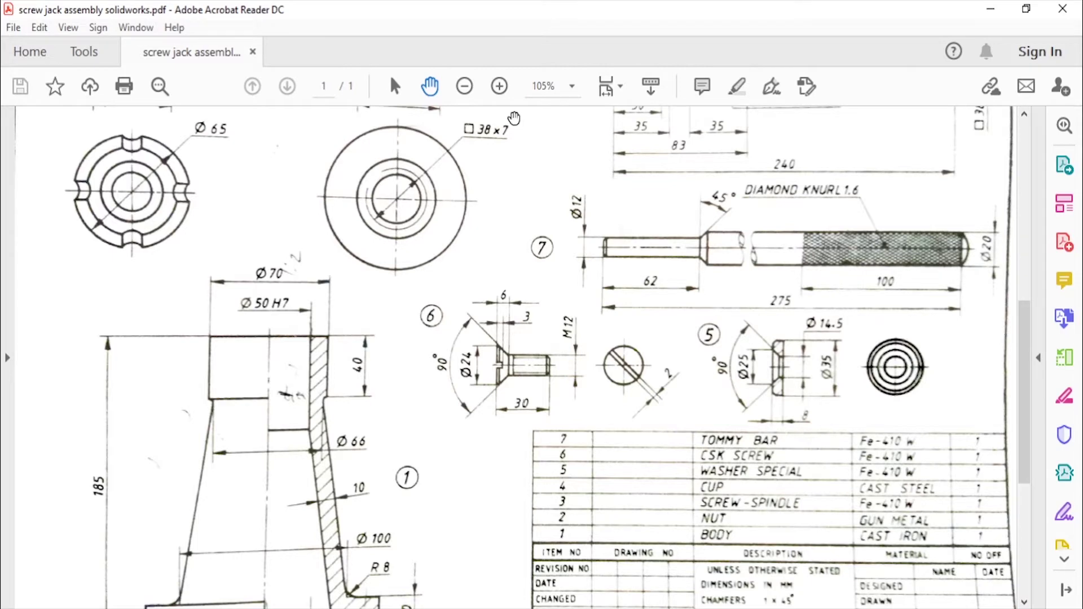
- Scroll the screw jack assembly drawing to the parts list, where the nut is Gun Metal
scroll(570, 408, up, 5)
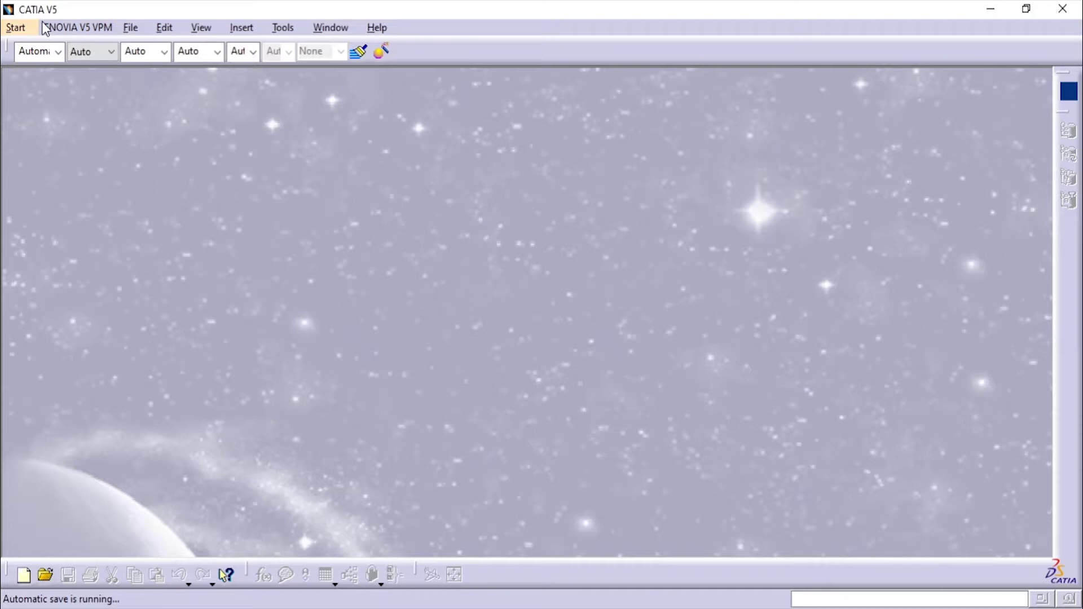
- Start a Part Design part from Mechanical Design and name it Nut
click(26, 27)
mouse_move(49, 71)
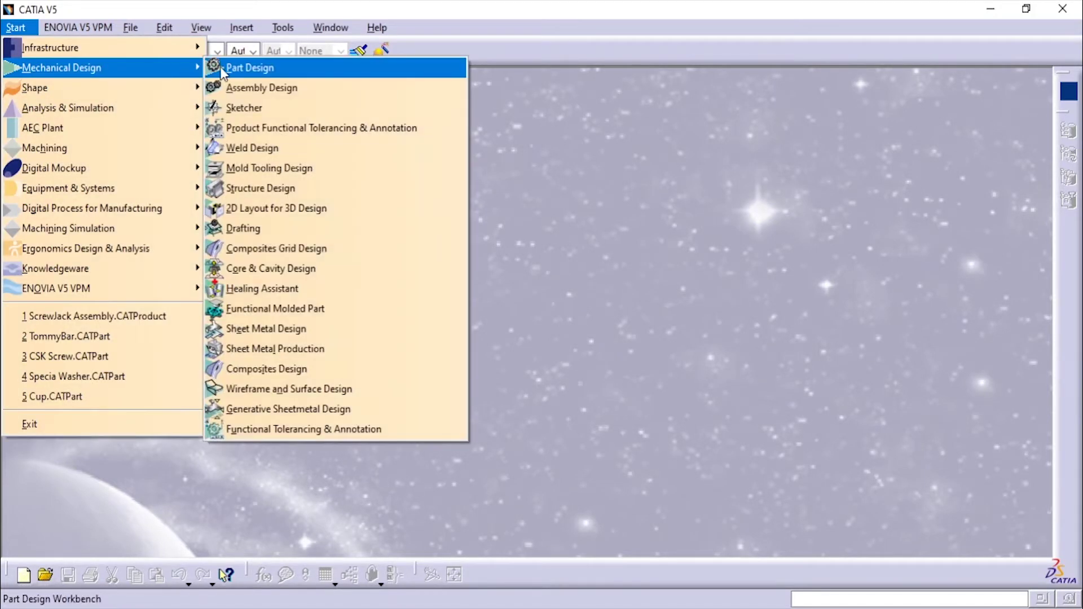
click(237, 66)
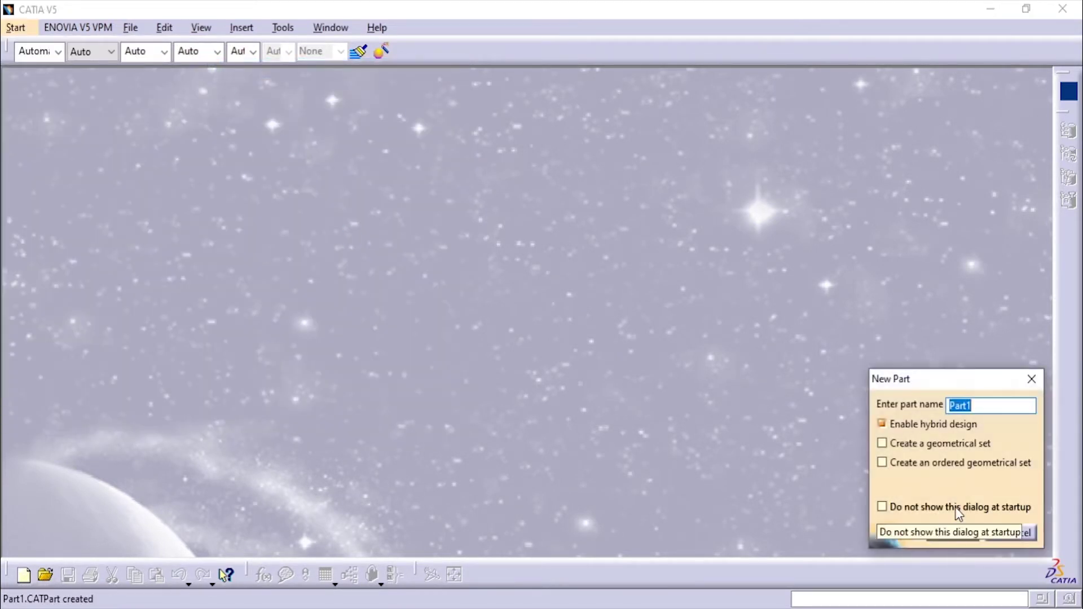
text(Nut)
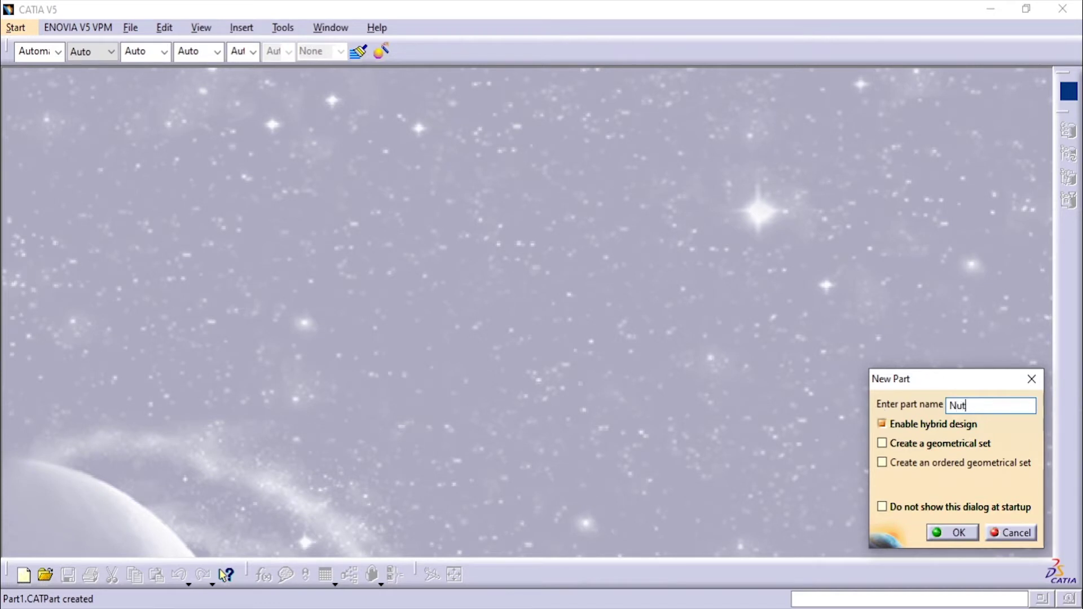
key(Return)
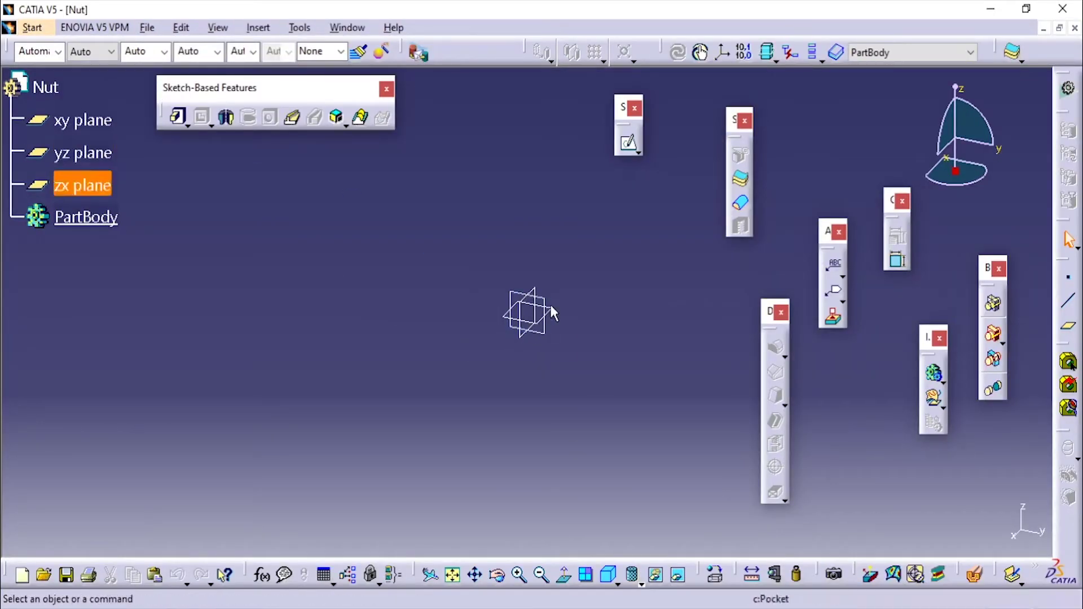
- Open a sketch on the yz plane and pick the Line tool
click(545, 300)
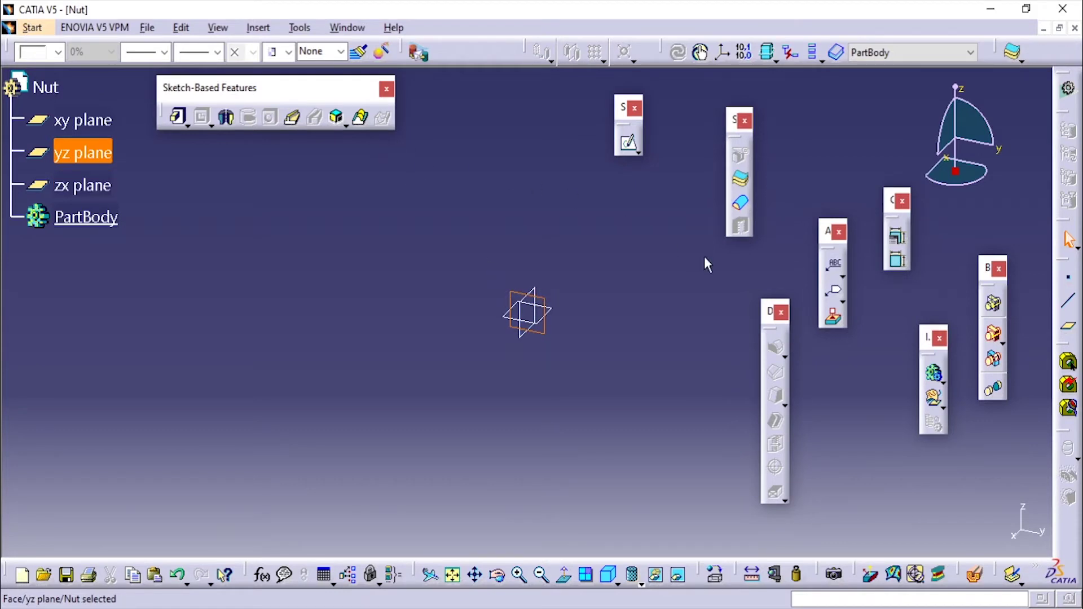
click(627, 142)
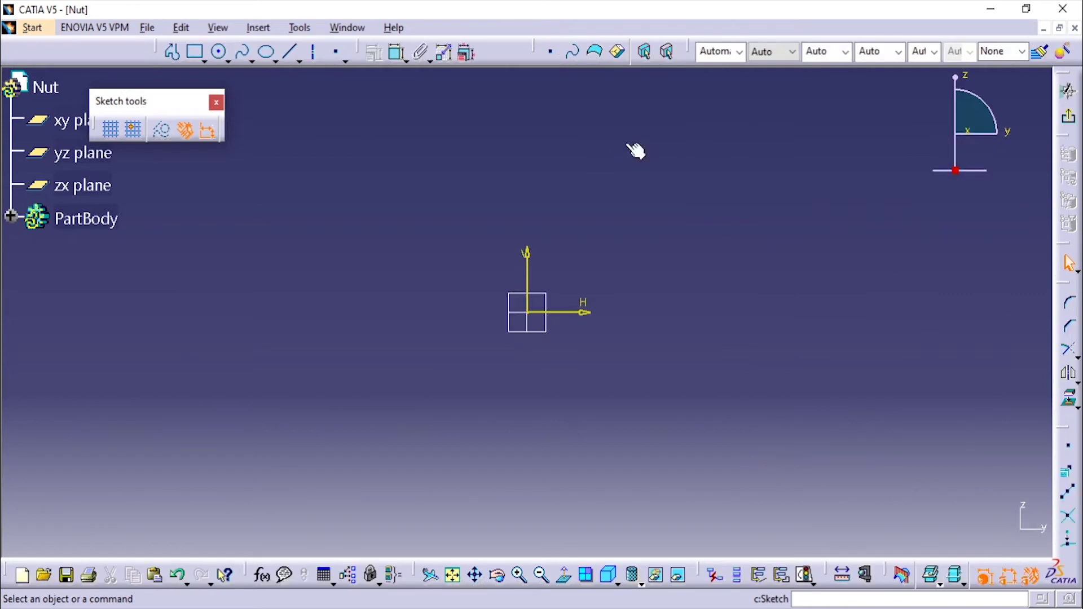
click(291, 54)
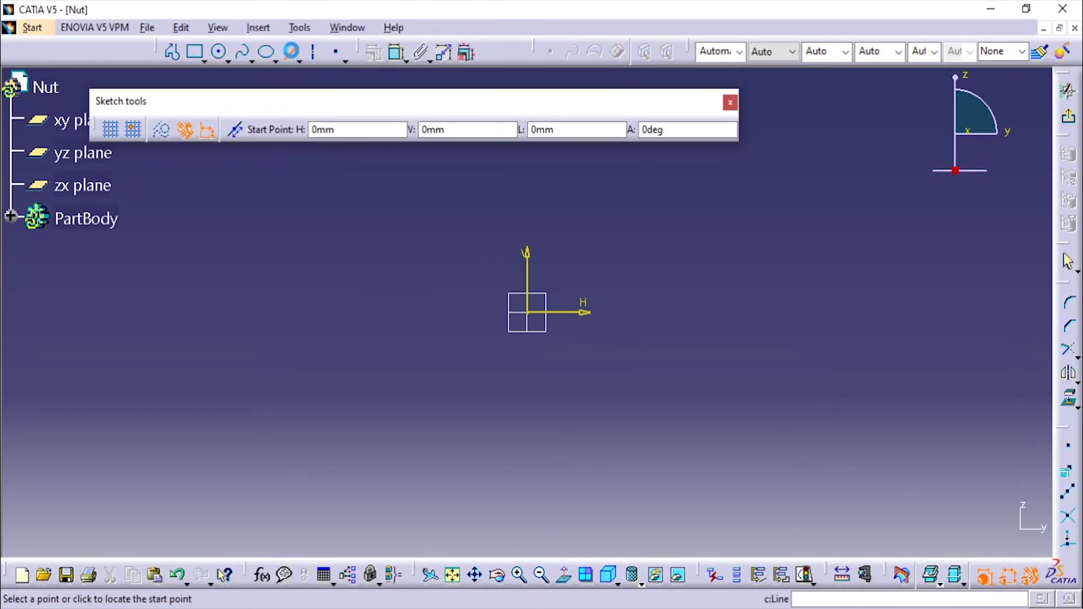
- Scroll the Acrobat drawing to read the nut dimensions, then return to the CATIA sketch
key(alt+Tab)
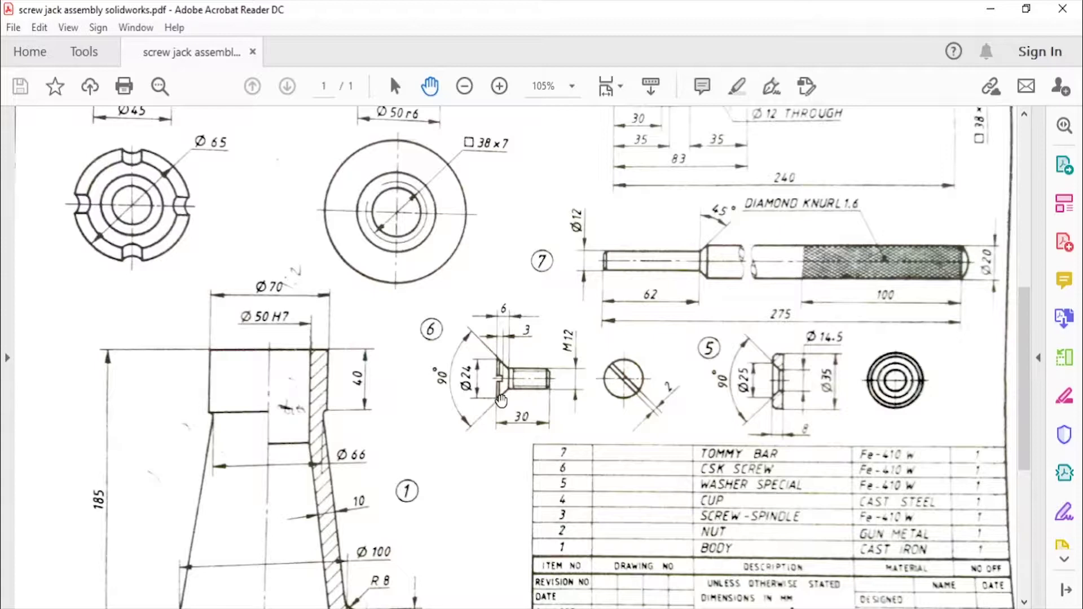
scroll(444, 226, down, 4)
scroll(409, 295, up, 5)
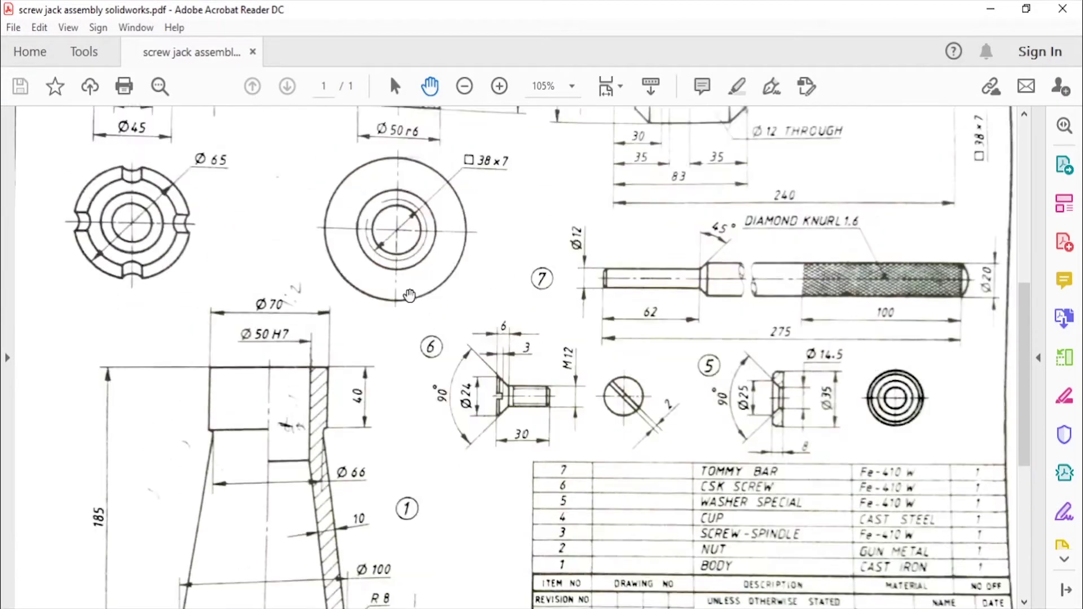
scroll(409, 295, up, 3)
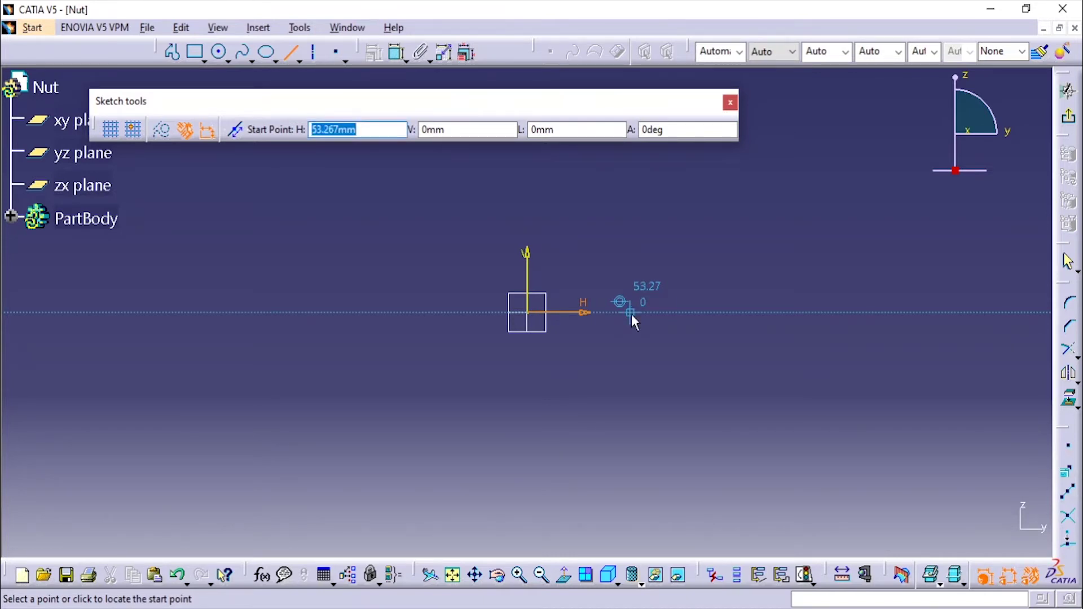
- Draw a 45 mm vertical line starting 19 mm along the horizontal axis
text(19)
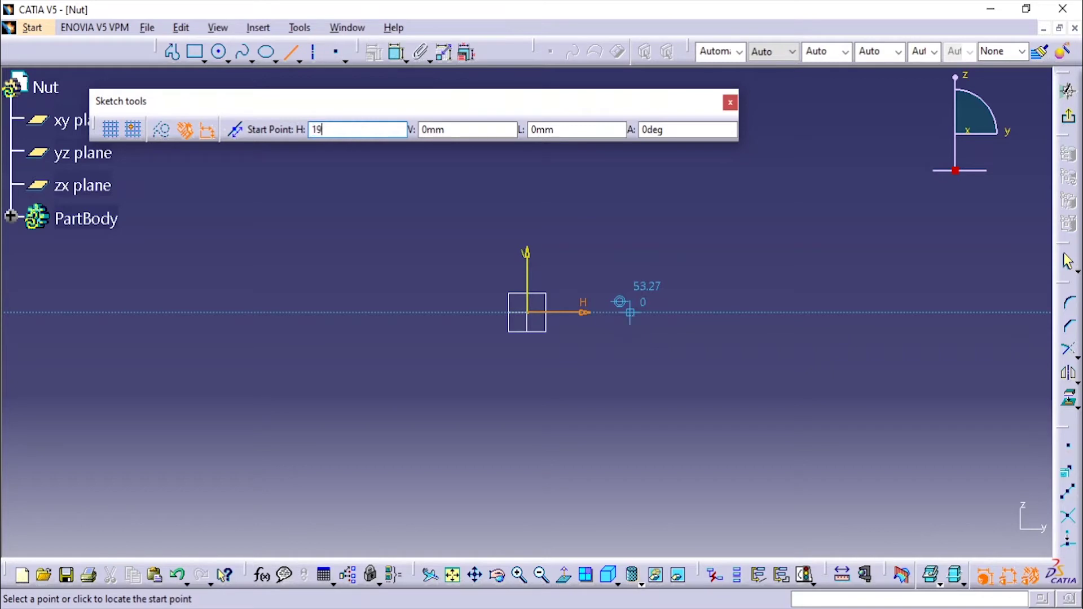
key(Tab)
key(Tab)
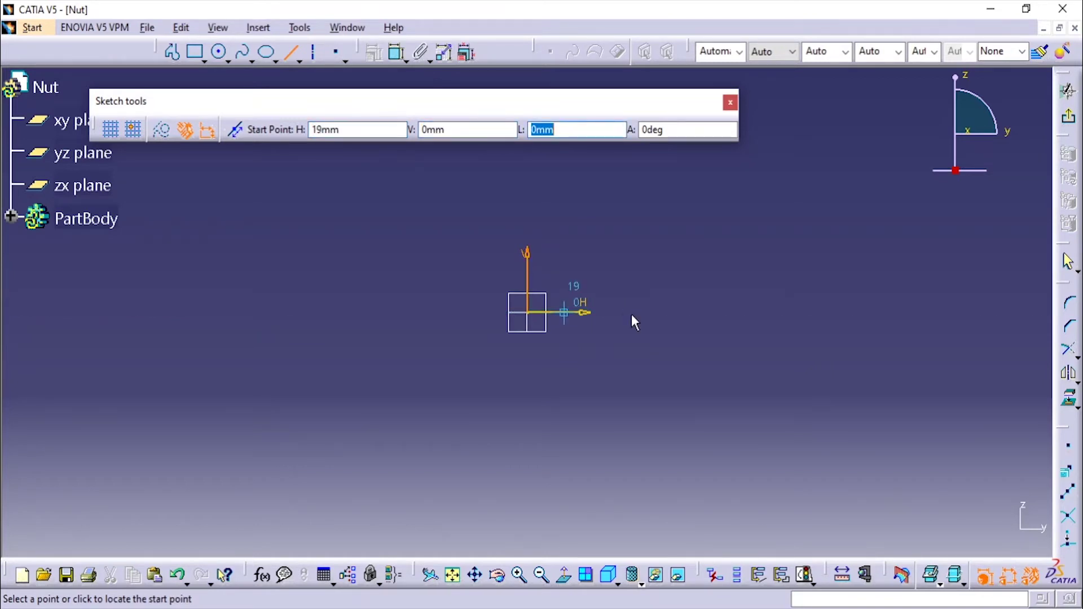
click(590, 316)
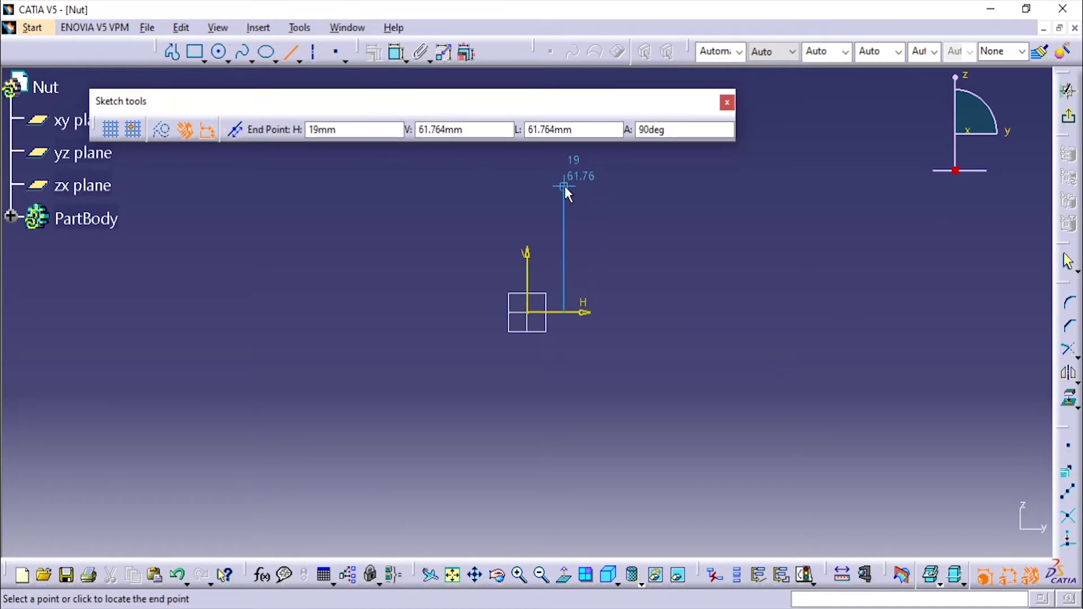
key(Tab)
key(Tab)
key(Tab)
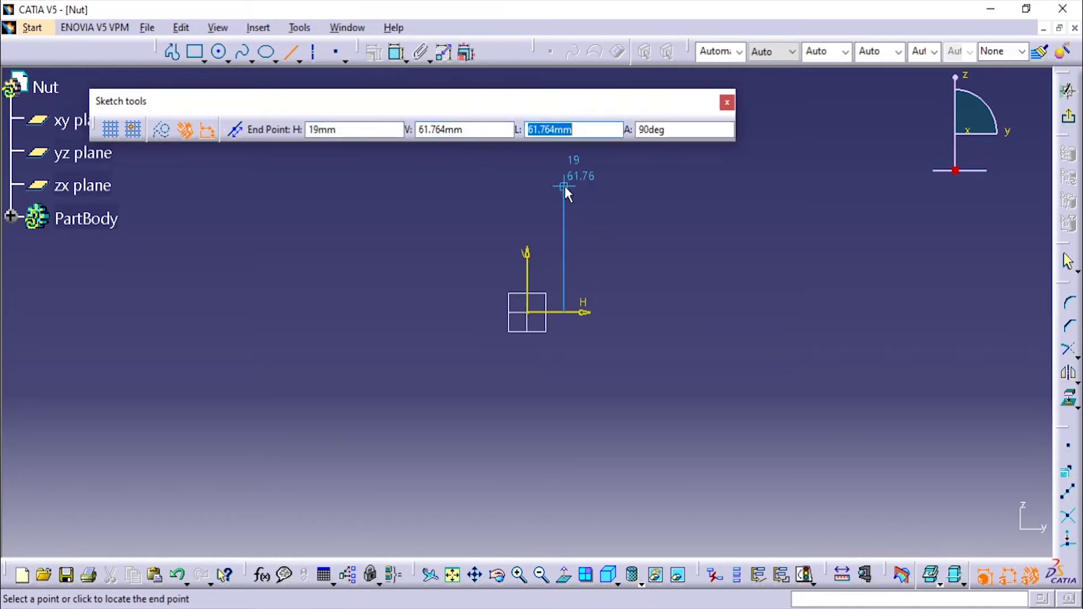
text(45)
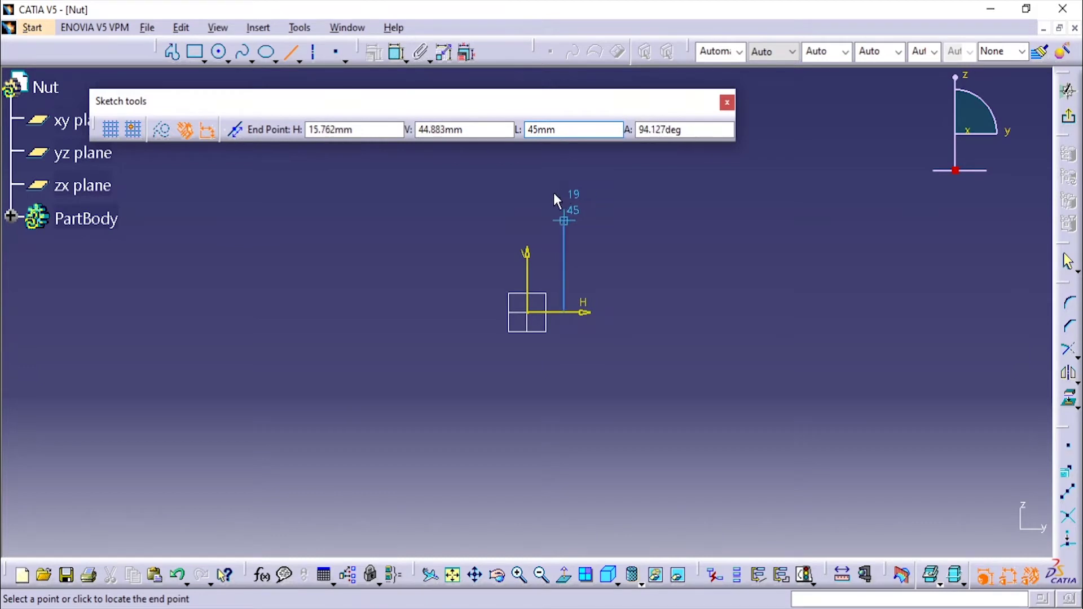
key(Return)
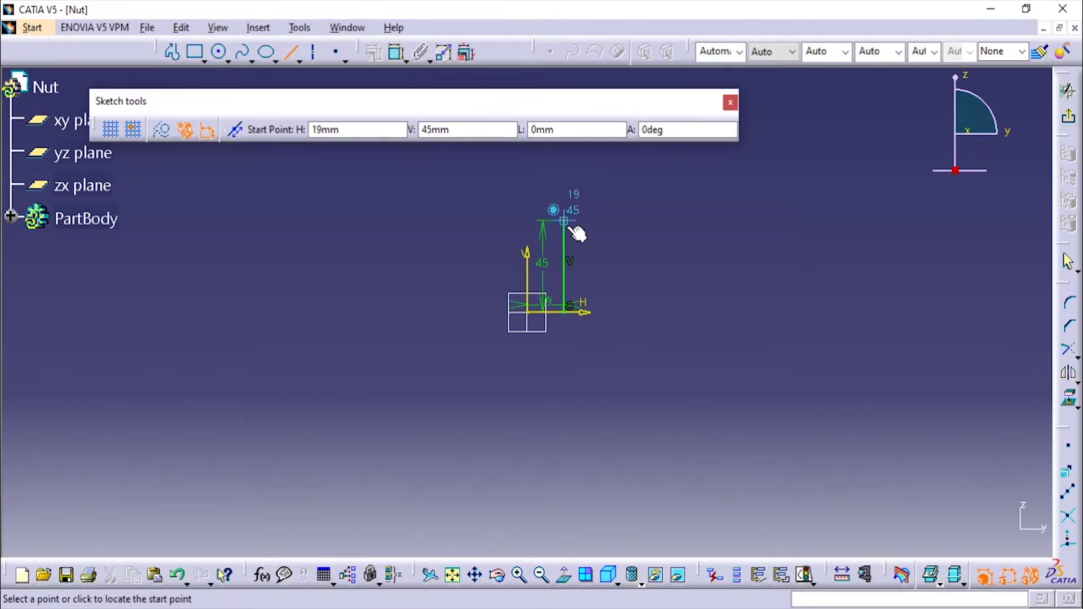
- Add the top edge, a short drop and the upper arm line out to the right
click(570, 223)
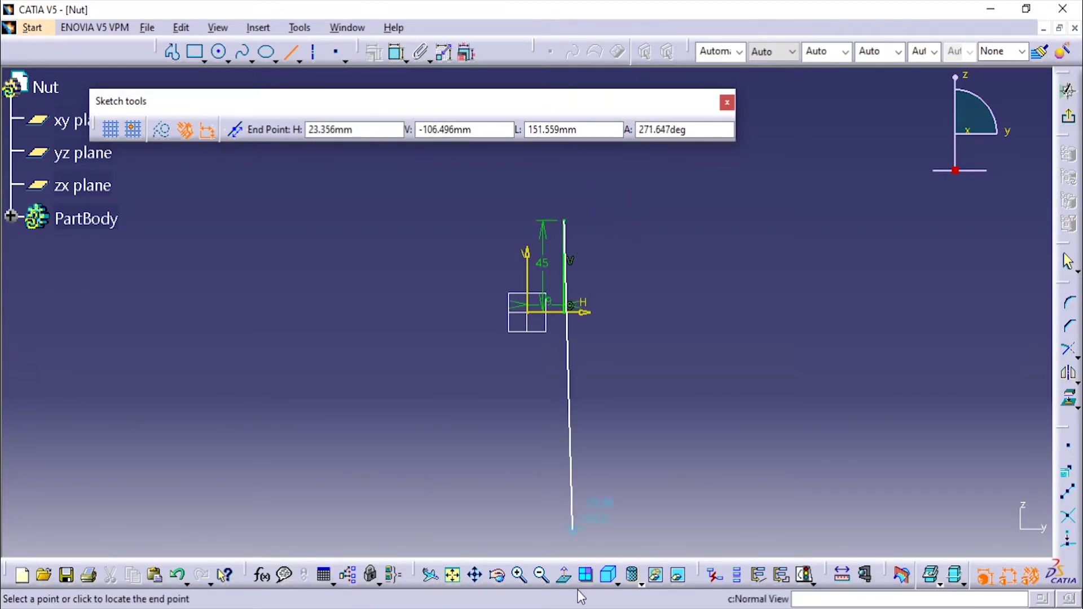
click(597, 221)
click(597, 222)
click(597, 244)
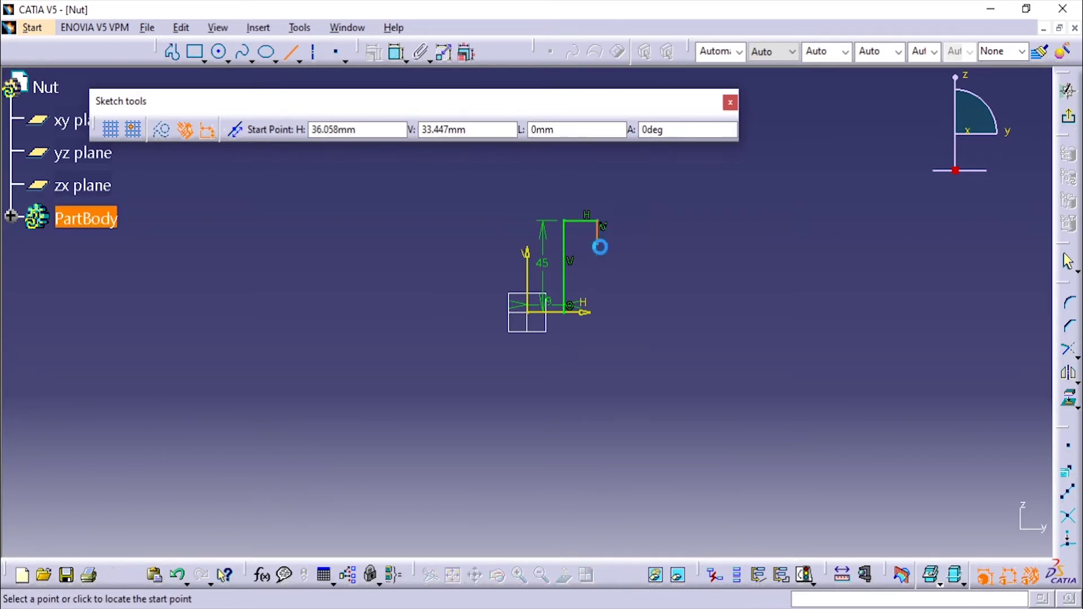
click(596, 245)
click(637, 244)
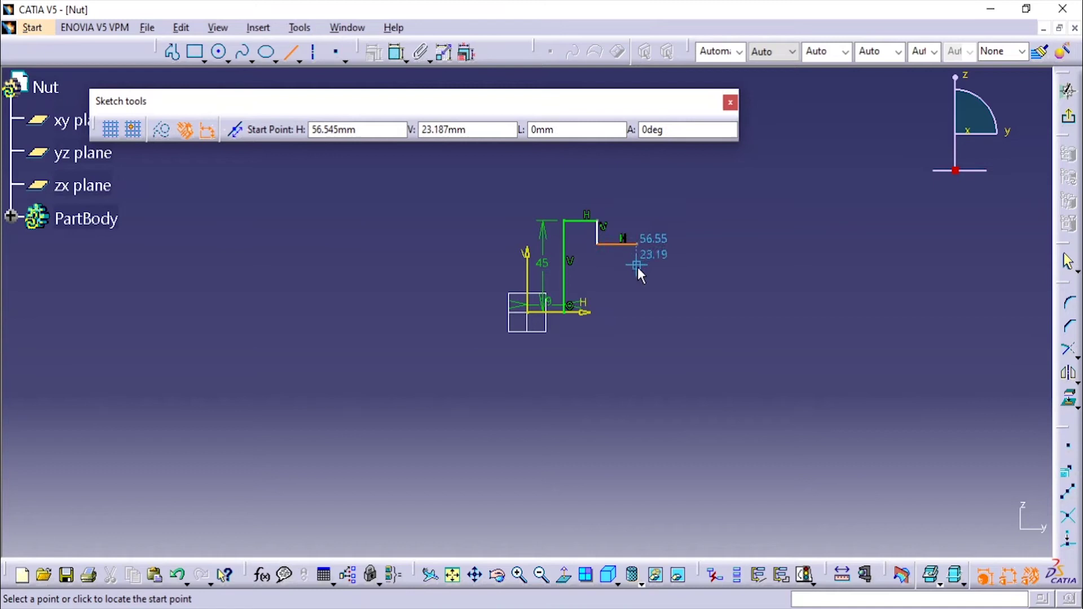
- Add the lower arm line, the drop to the axis and the bottom line back to the start
click(637, 264)
click(596, 264)
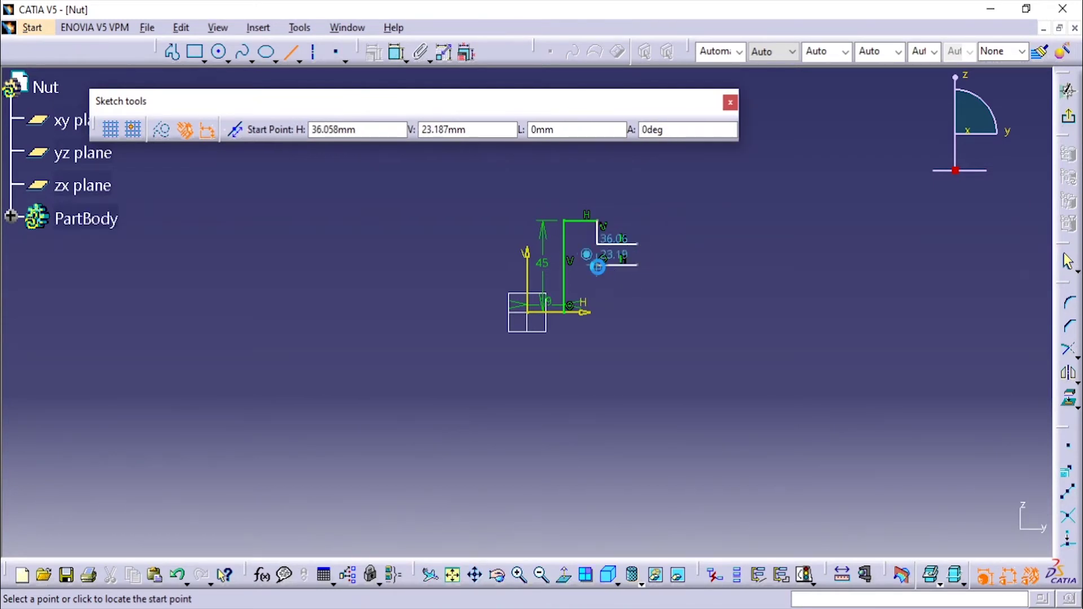
click(596, 263)
click(597, 306)
click(597, 306)
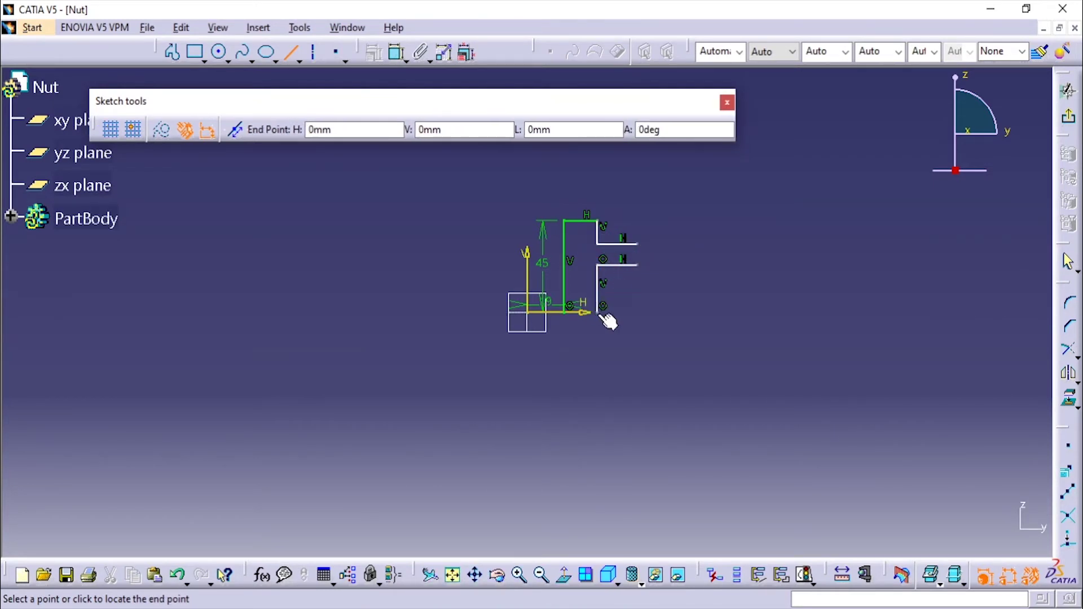
click(565, 311)
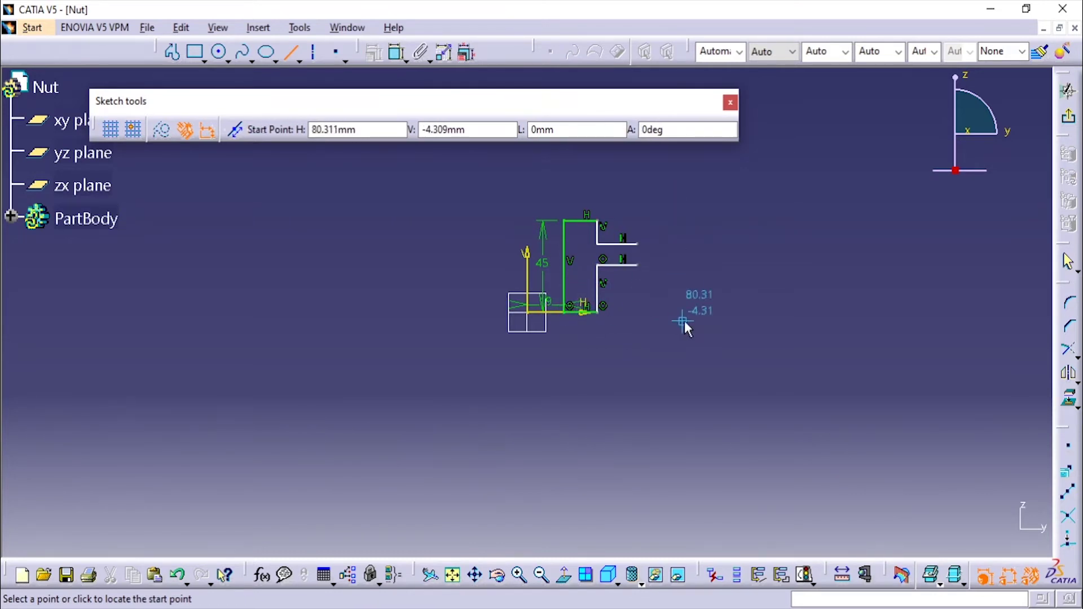
mouse_move(685, 320)
middle_down()
mouse_move(680, 290)
mouse_move(592, 392)
mouse_move(506, 273)
middle_up()
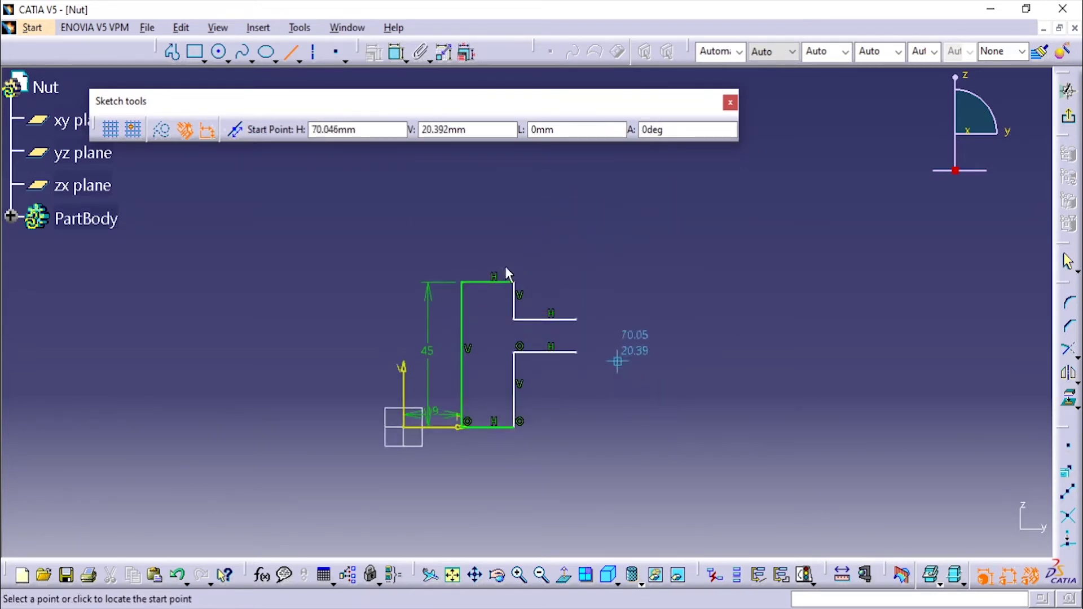
- Join the right ends of the two arm lines with a three-point arc
click(252, 59)
click(226, 58)
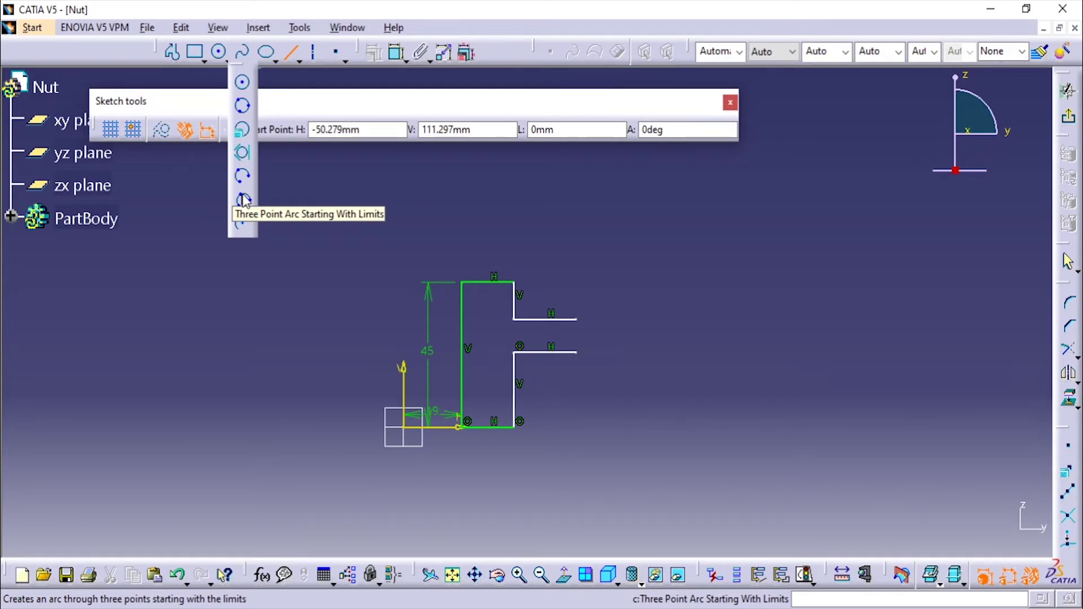
click(242, 176)
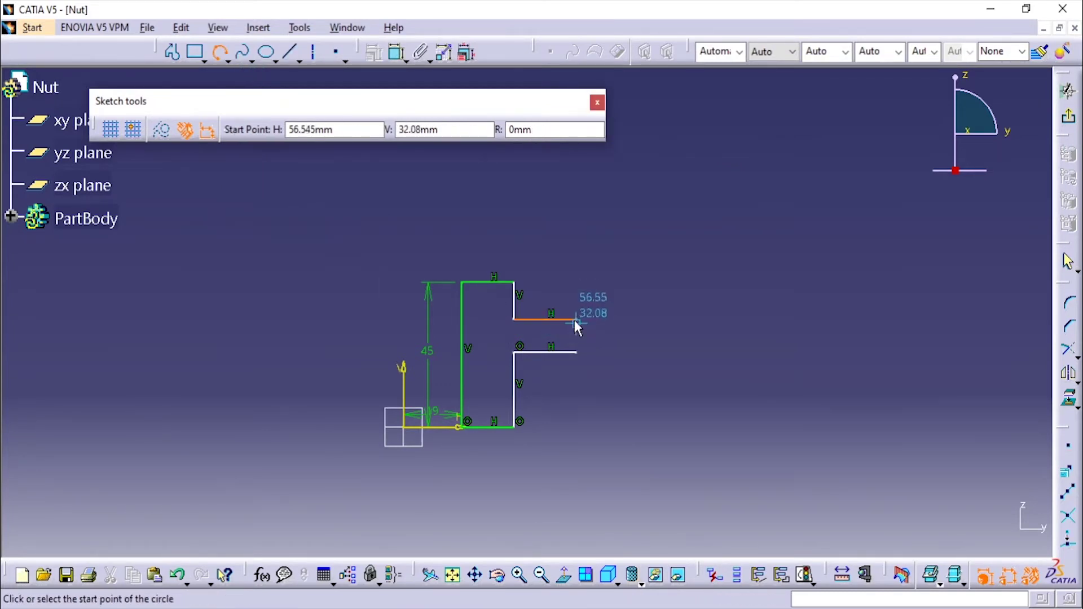
click(577, 320)
click(577, 351)
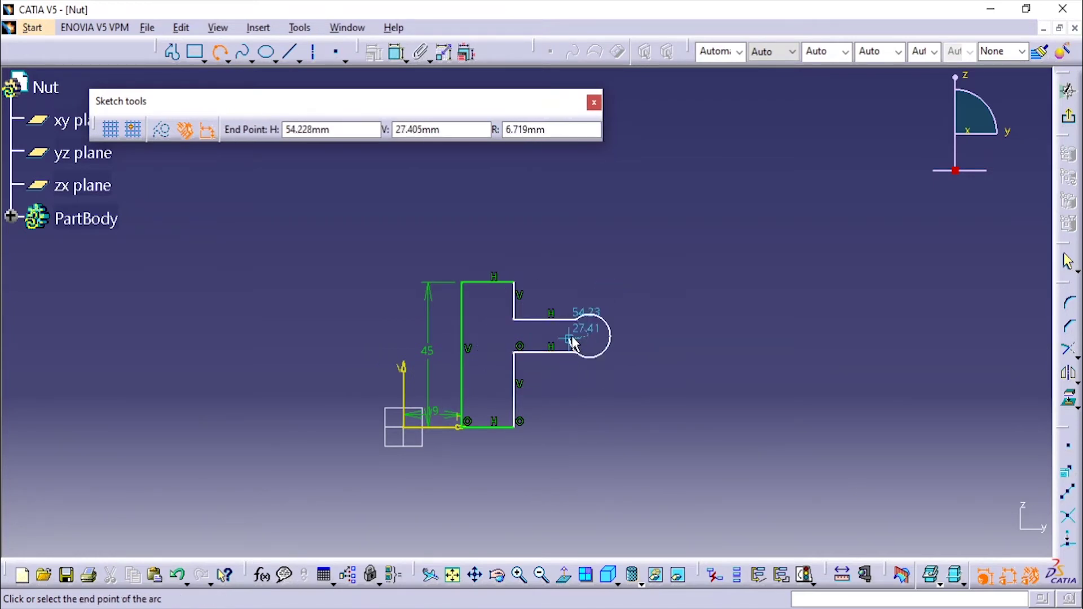
click(567, 346)
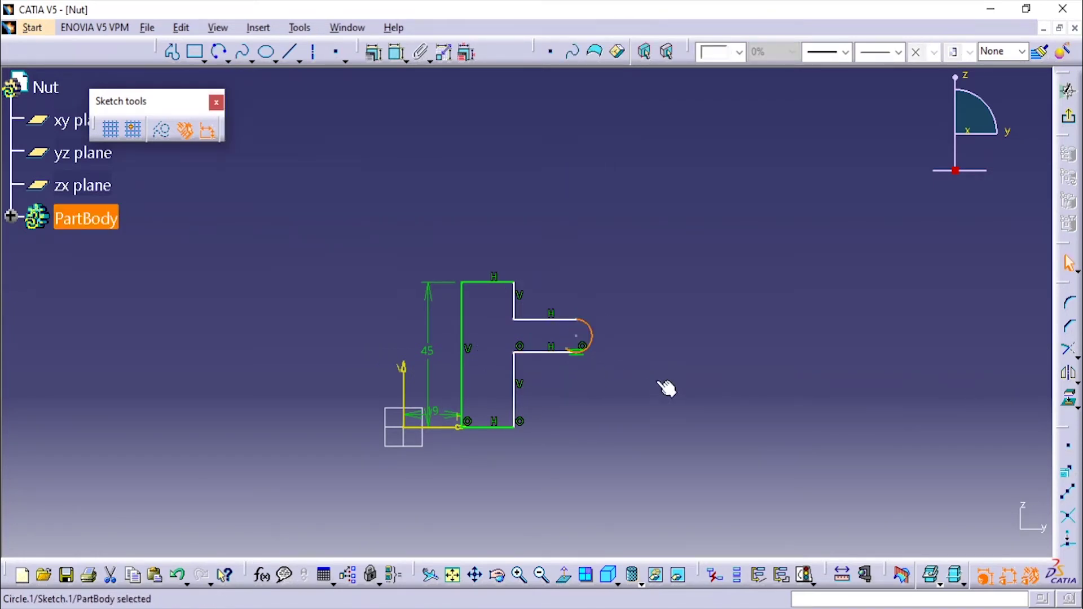
mouse_move(617, 388)
middle_down()
mouse_move(640, 341)
mouse_move(630, 267)
middle_up()
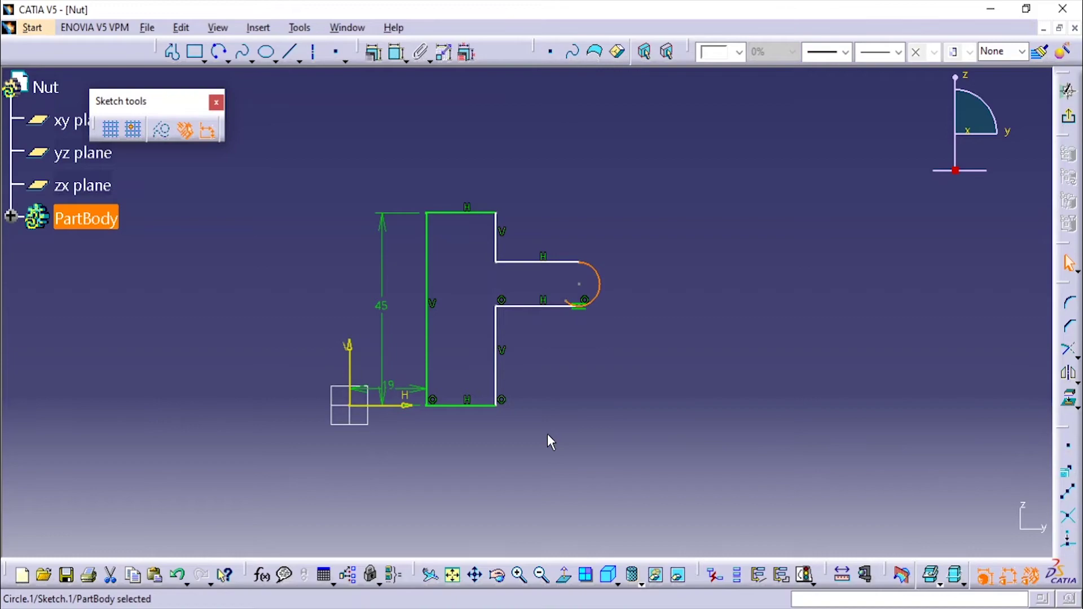
- Dimension the upper vertical edge 25 mm from the vertical axis
key(alt+Tab)
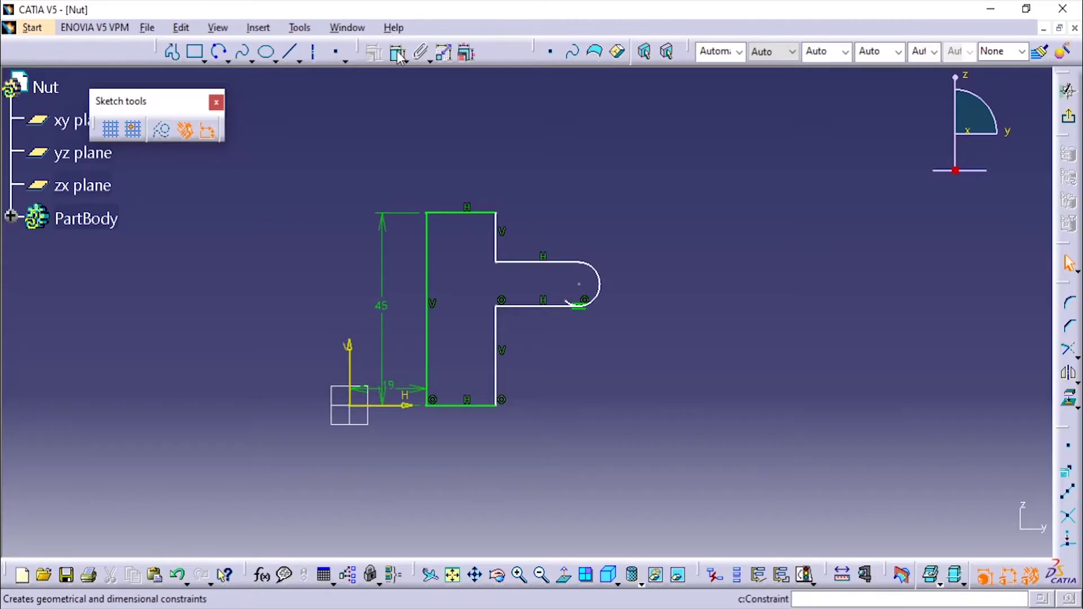
click(398, 52)
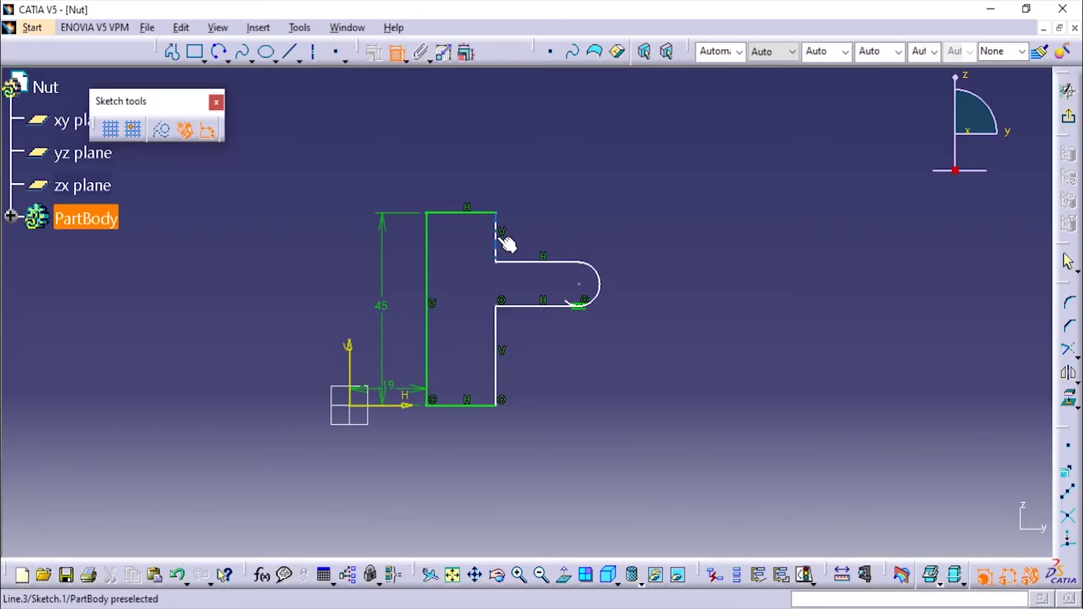
click(496, 237)
click(350, 356)
click(459, 117)
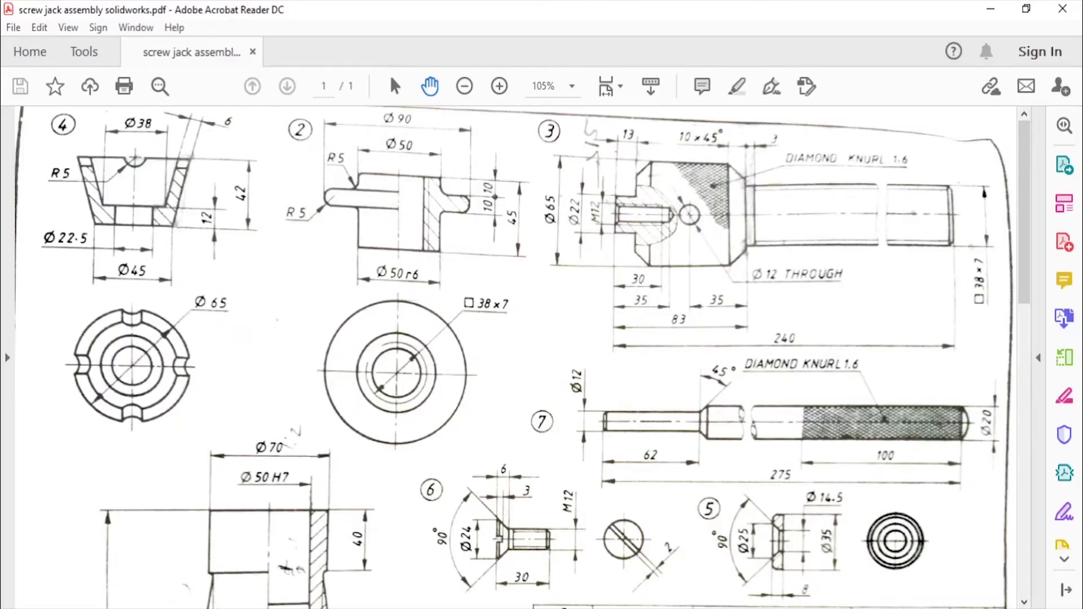
key(alt+Tab)
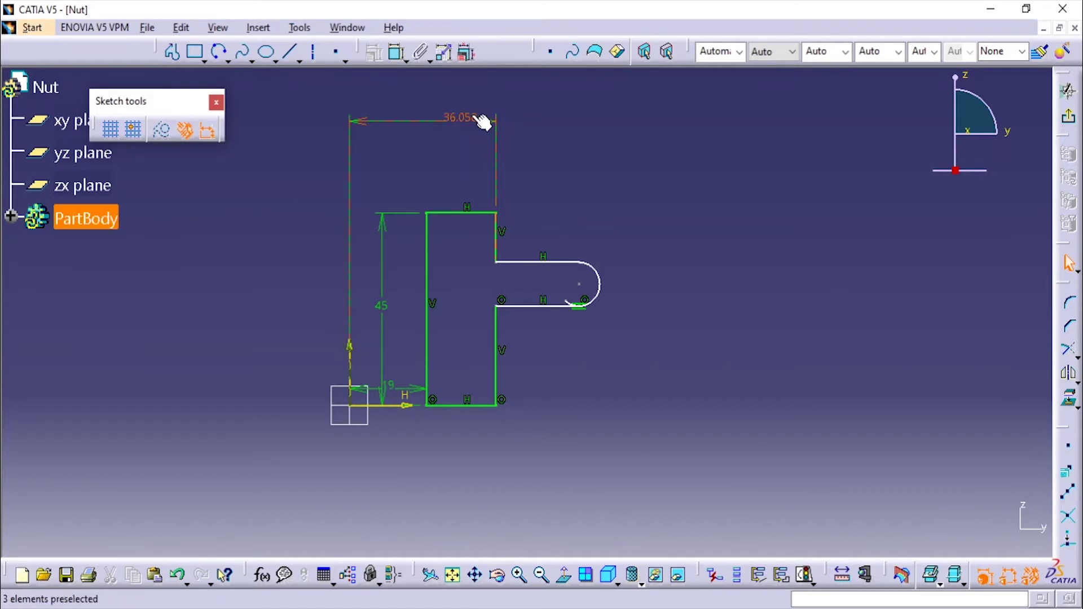
double_click(470, 116)
text(25)
key(Return)
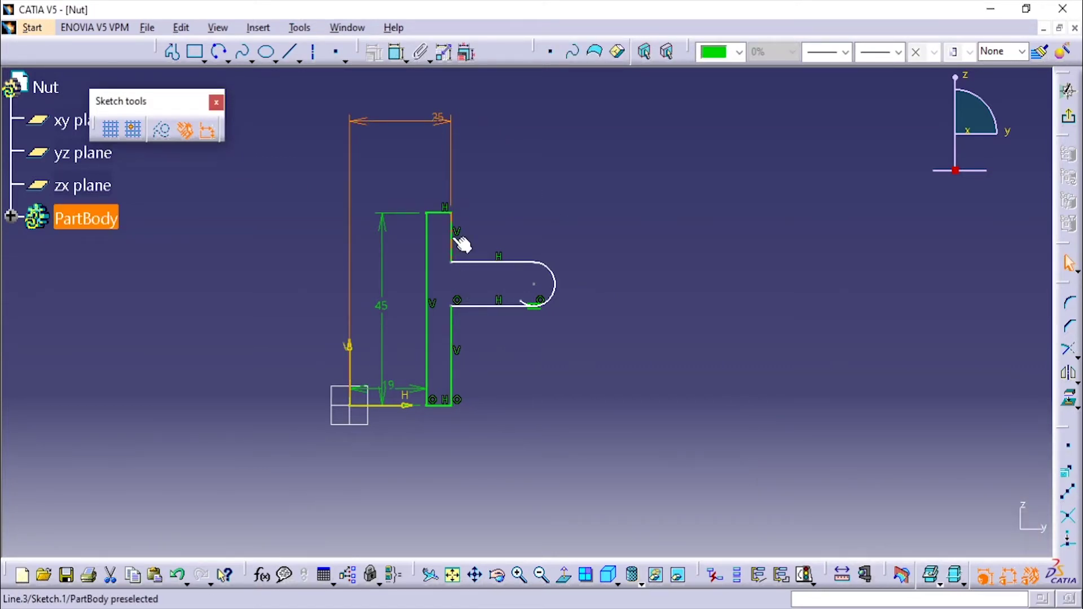
- Set the short vertical edge above the arm to 10 mm
click(398, 53)
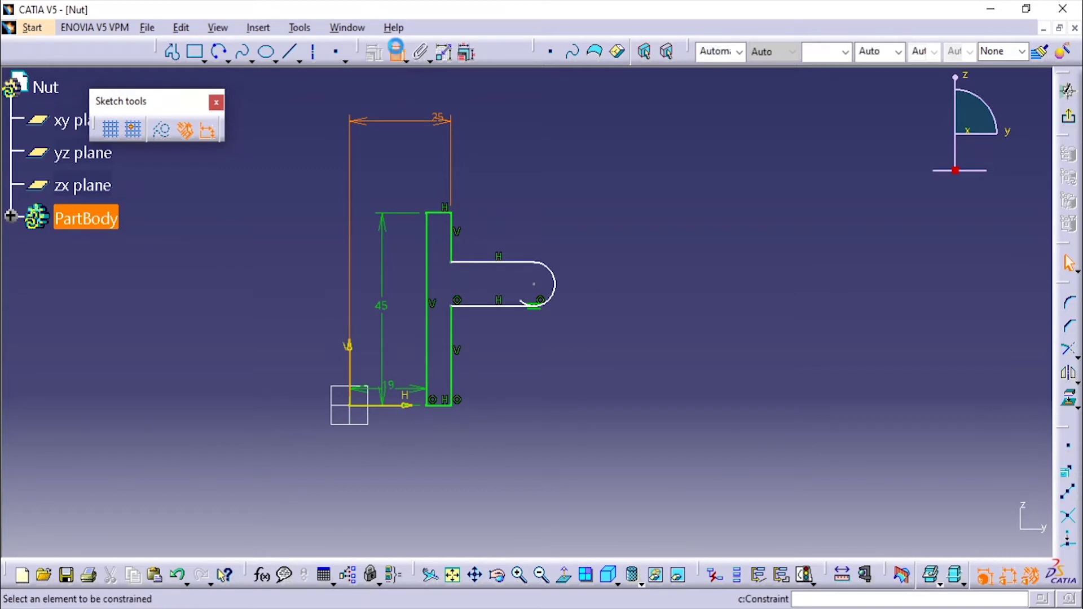
click(451, 236)
click(527, 231)
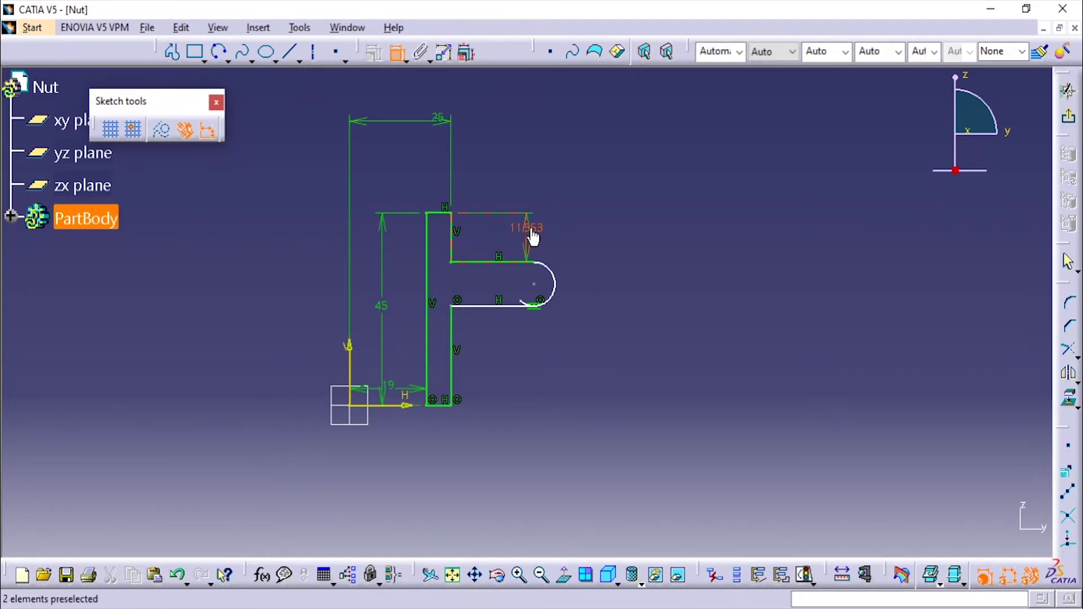
double_click(533, 231)
text(10)
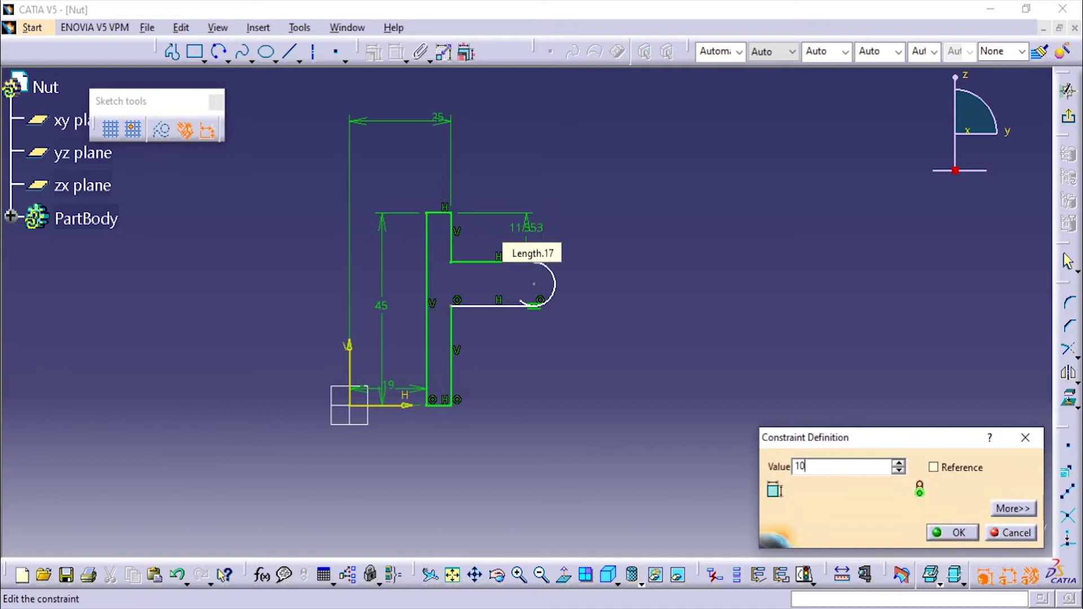
key(Return)
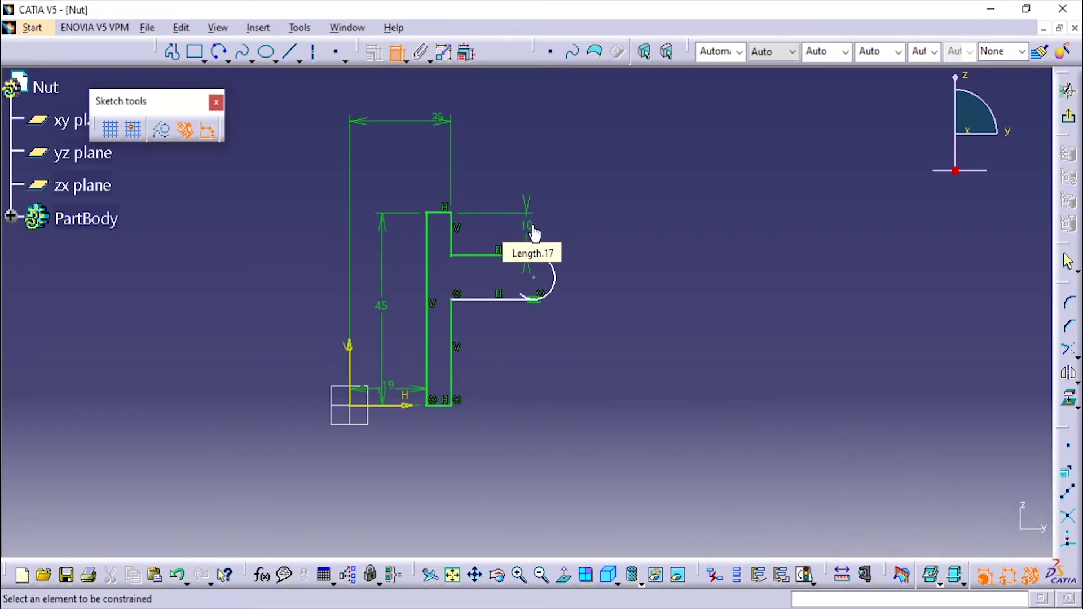
- Dimension the arc centre 45 mm from the axis
click(534, 278)
click(357, 387)
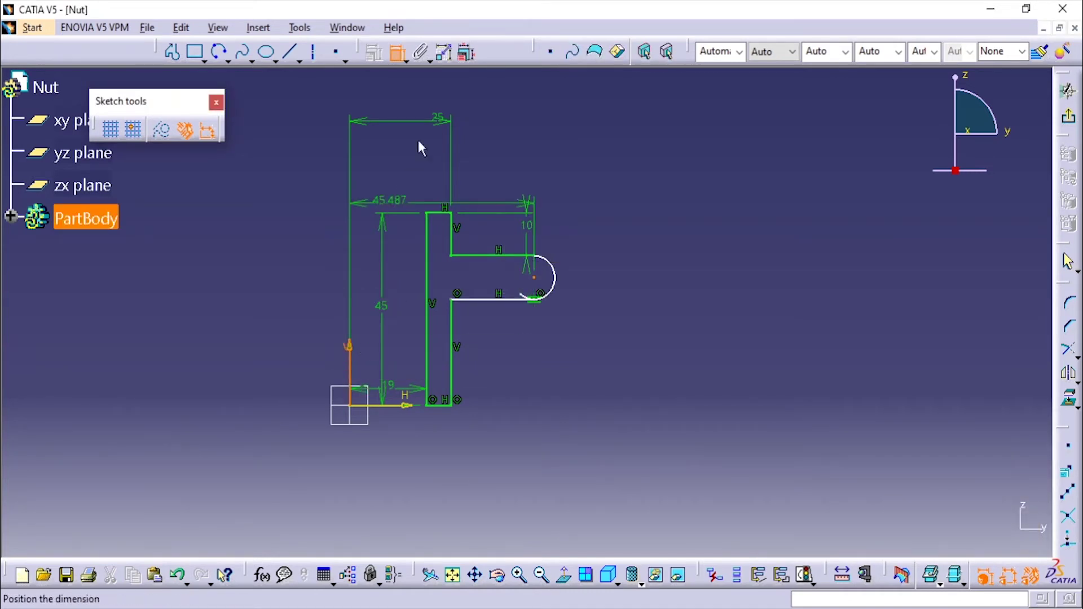
click(445, 84)
double_click(451, 81)
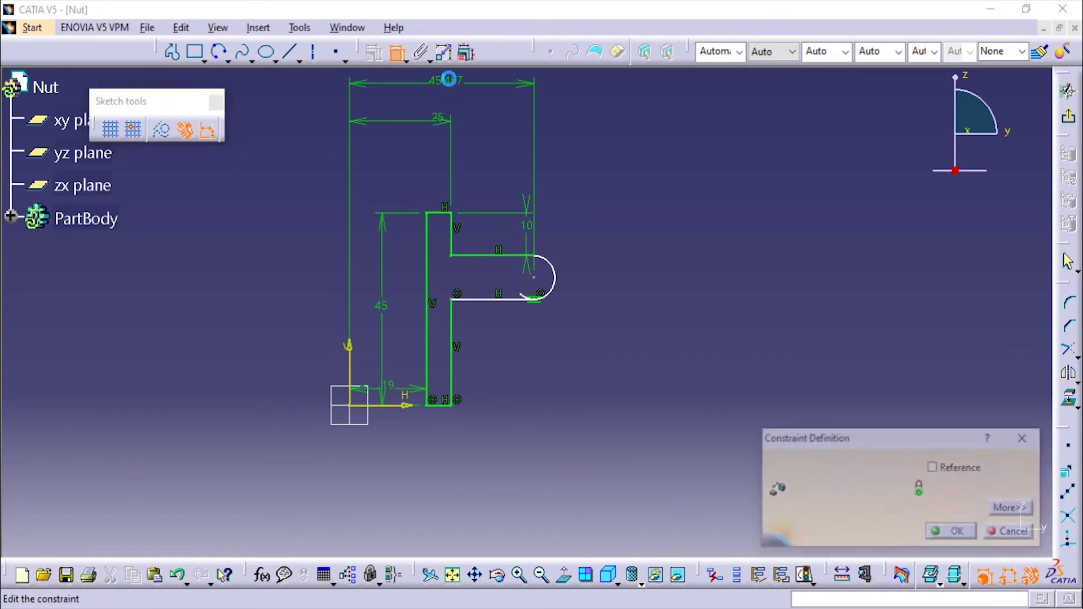
text(45)
key(Return)
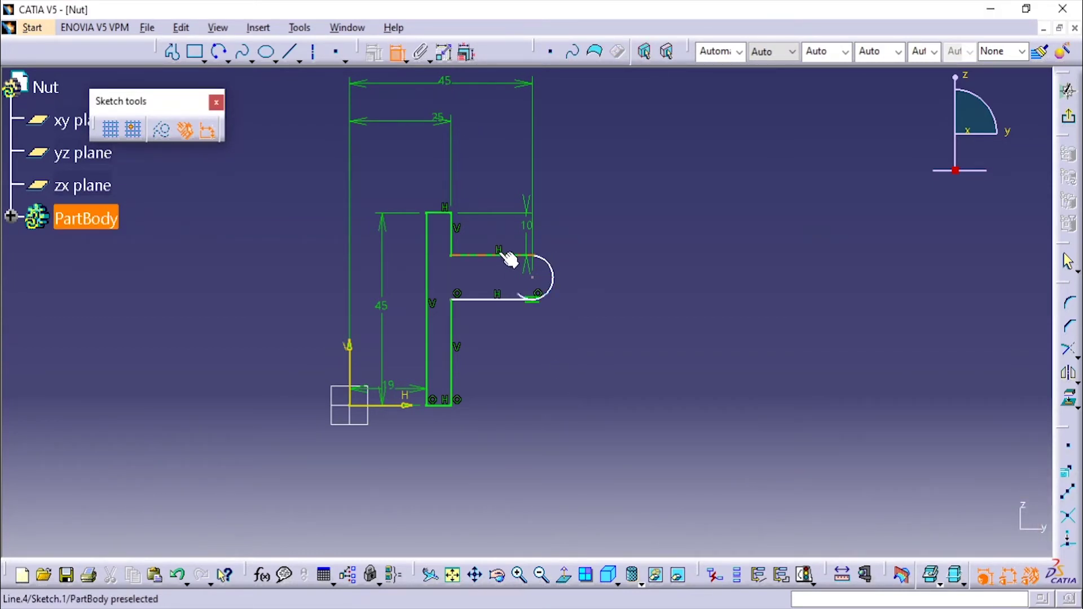
- Make the end arc tangent to the upper arm line
click(554, 300)
ctrl+click(505, 252)
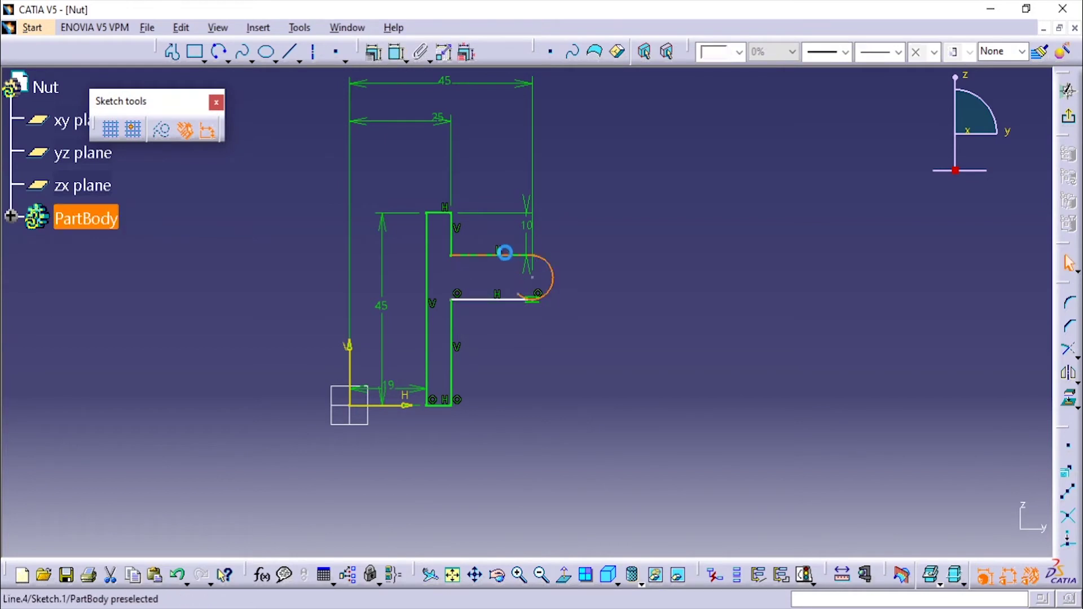
click(381, 56)
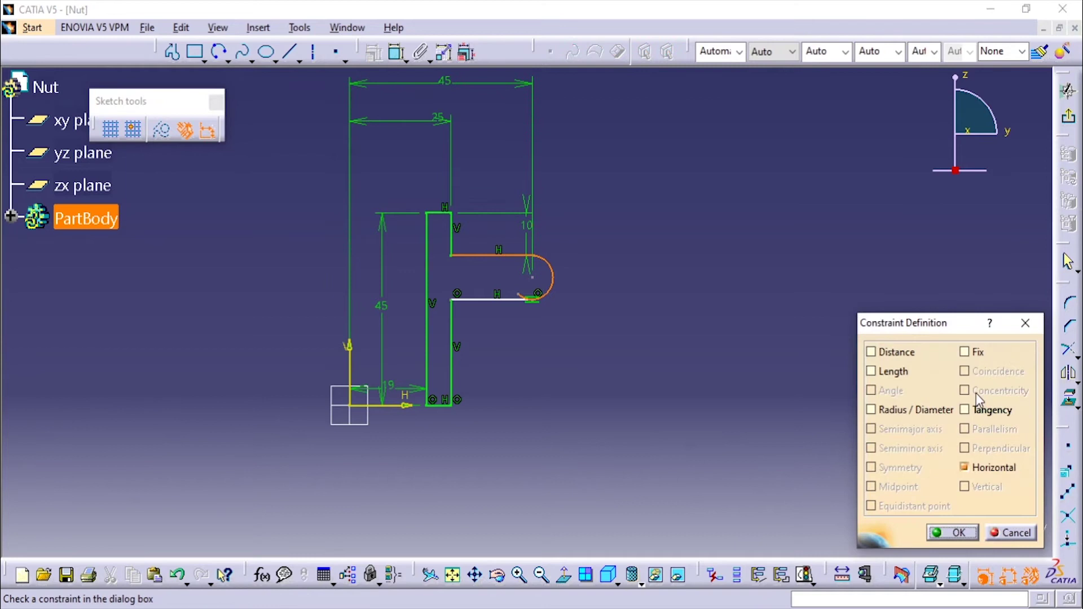
click(965, 411)
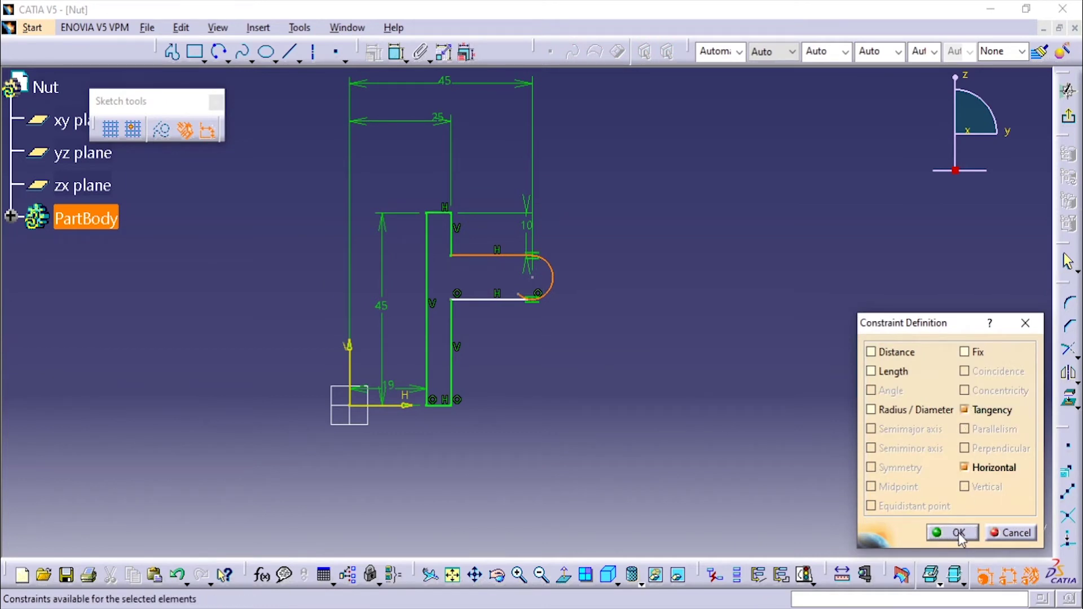
click(959, 533)
- Make the end arc tangent to the lower arm line
middle_drag(706, 399, 701, 269)
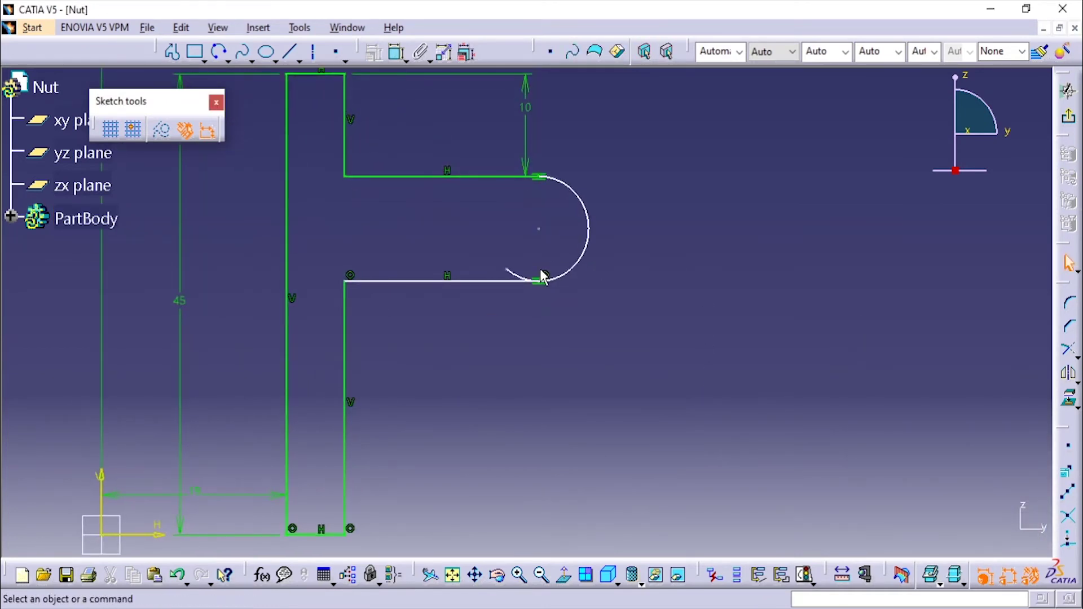
click(510, 273)
ctrl+click(489, 281)
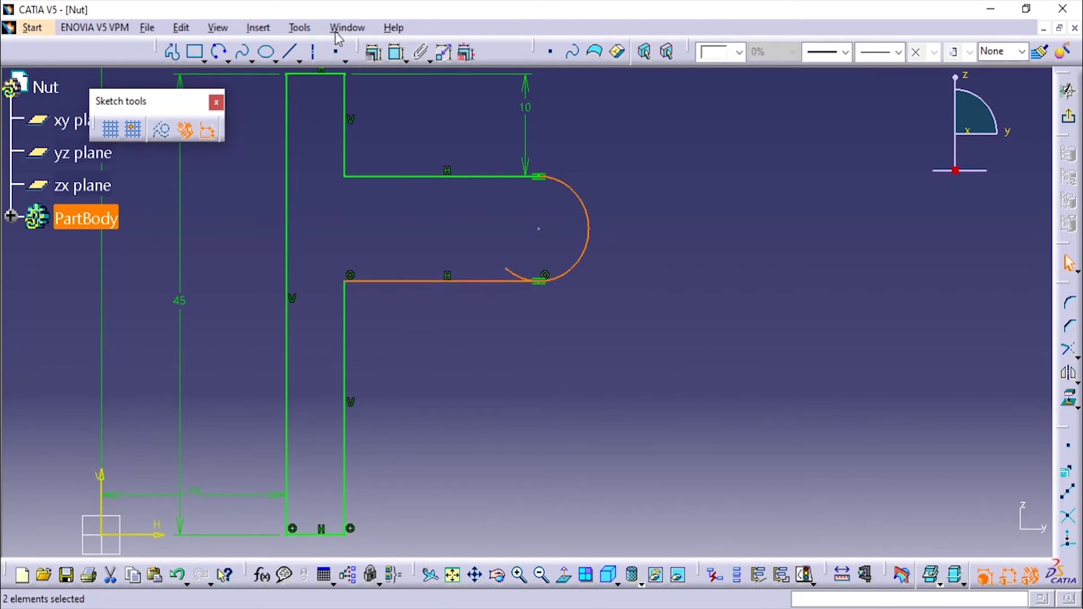
click(369, 54)
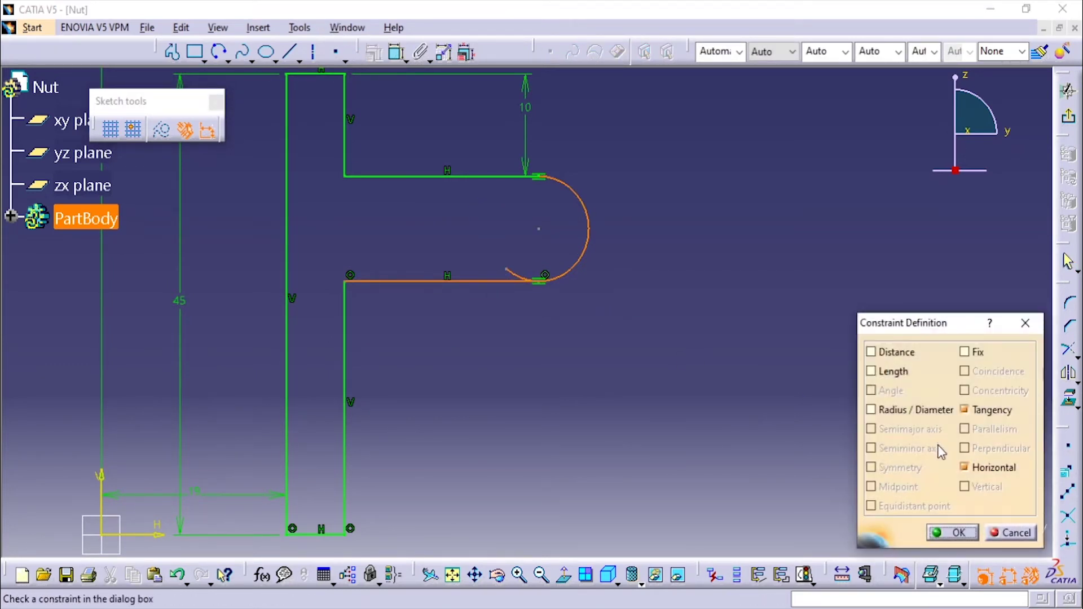
click(957, 532)
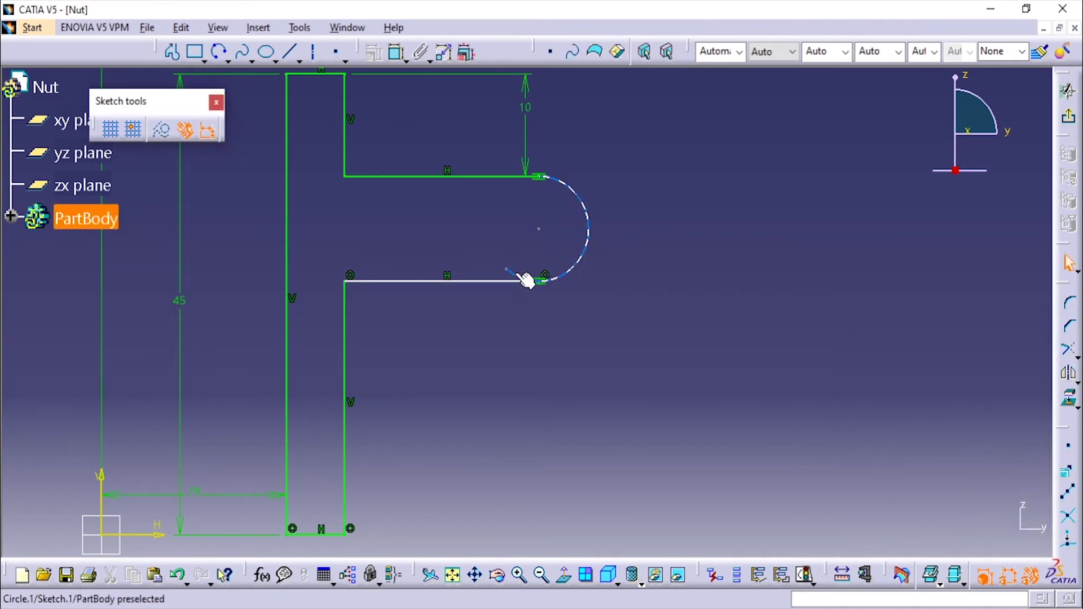
- Quick-trim away the stray tail of the end arc
click(1077, 381)
click(1078, 357)
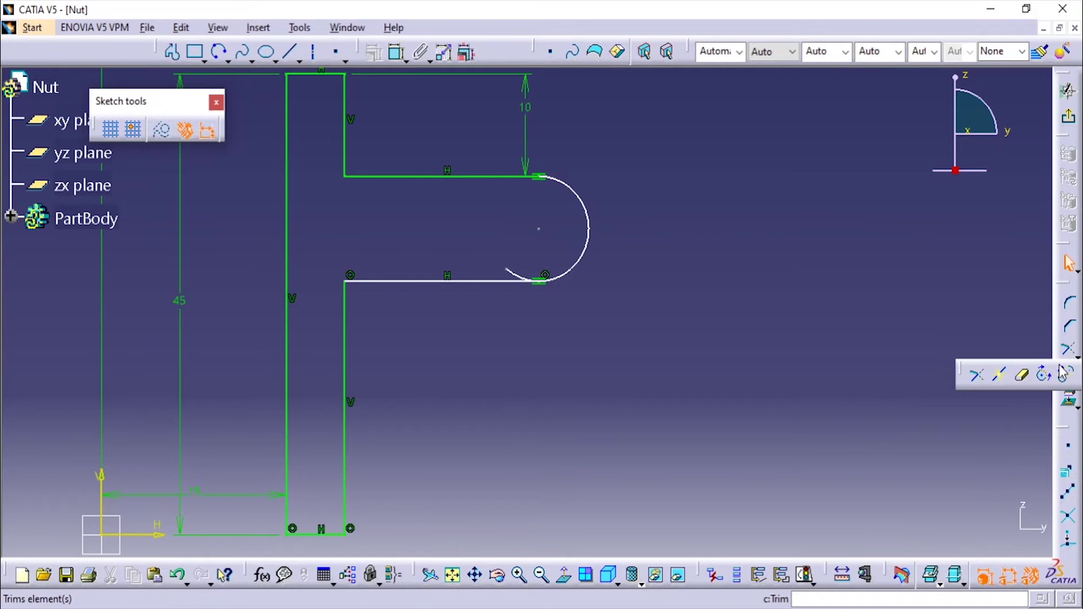
click(1027, 376)
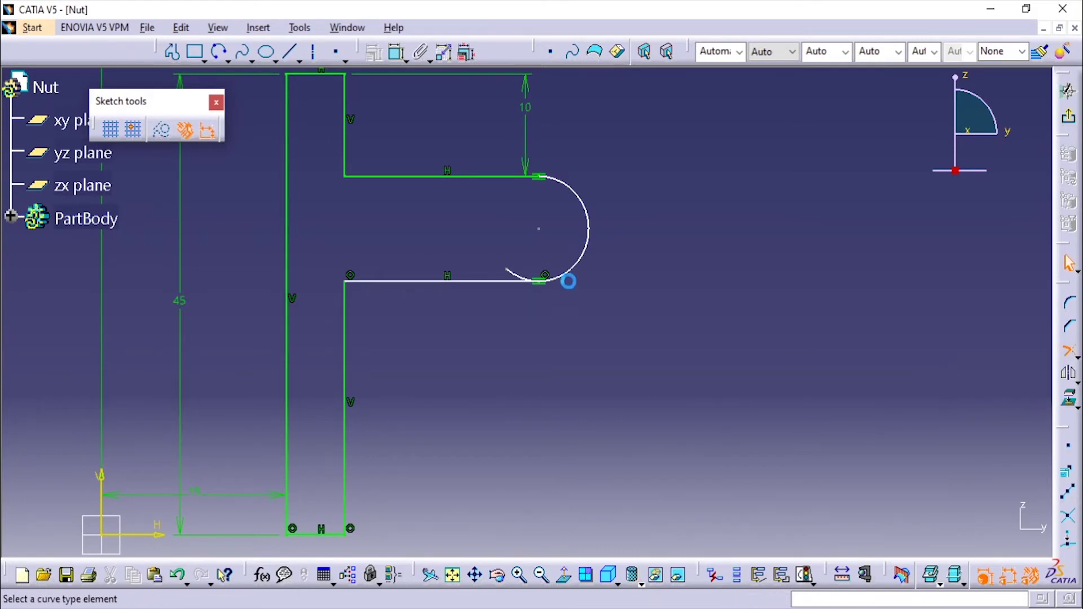
click(520, 277)
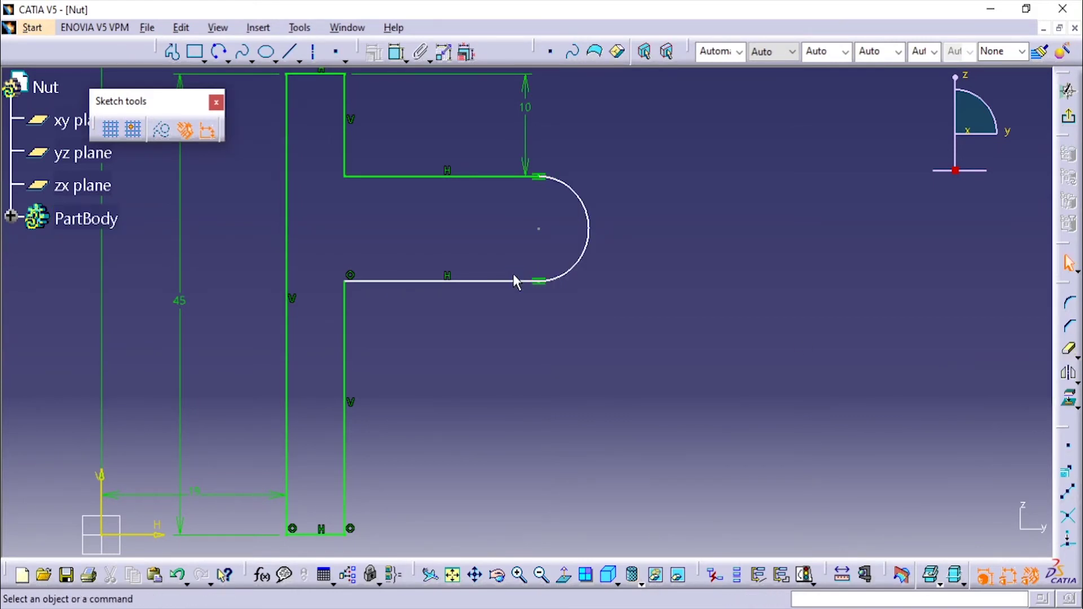
- Give the end arc a 5 mm radius dimension
click(397, 52)
click(589, 230)
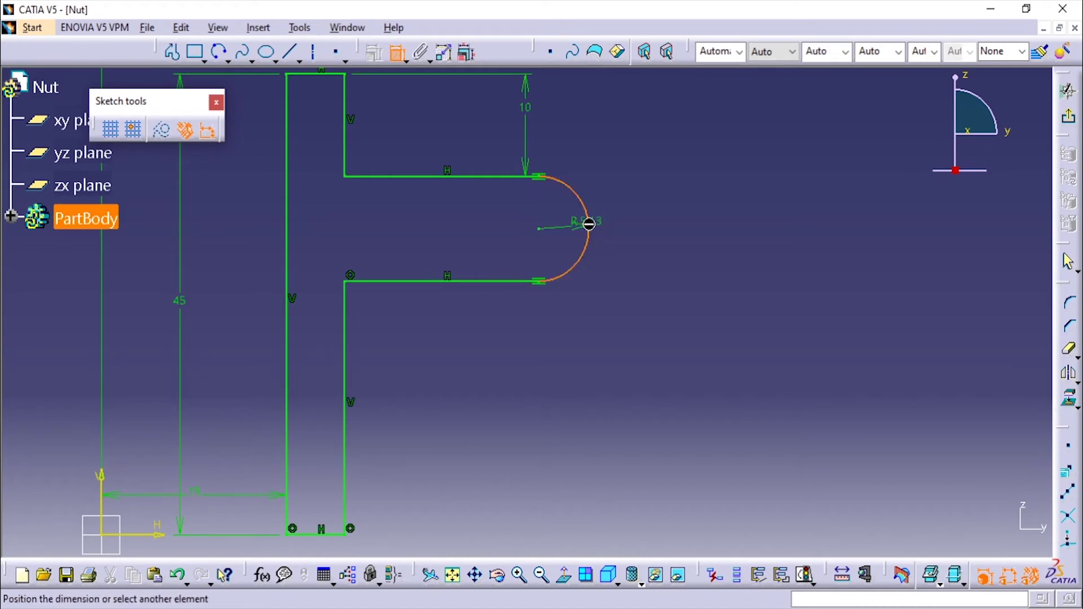
click(665, 229)
double_click(655, 232)
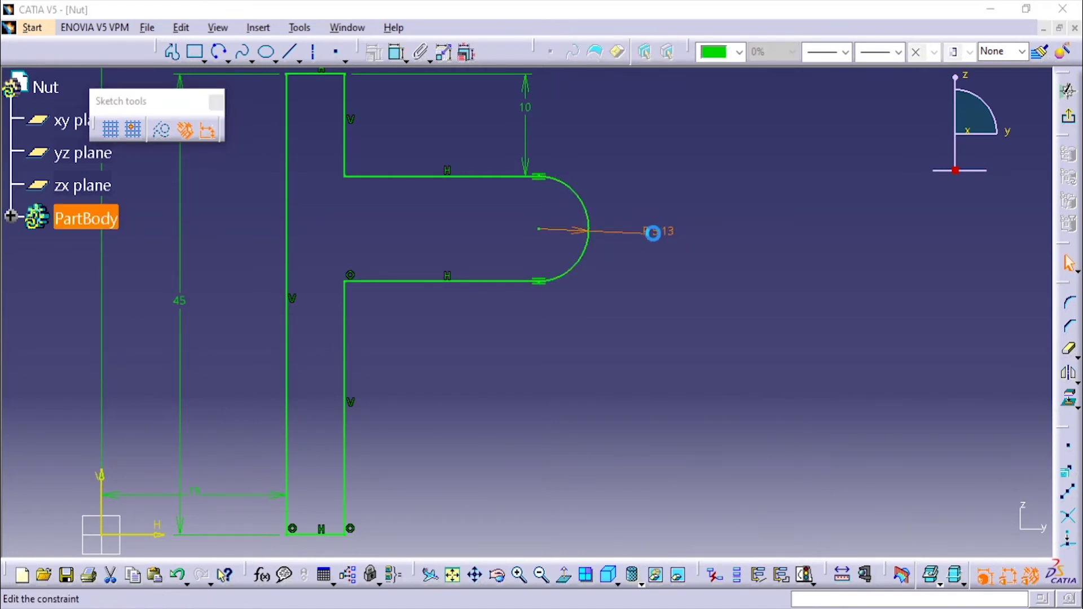
text(5mm)
key(Return)
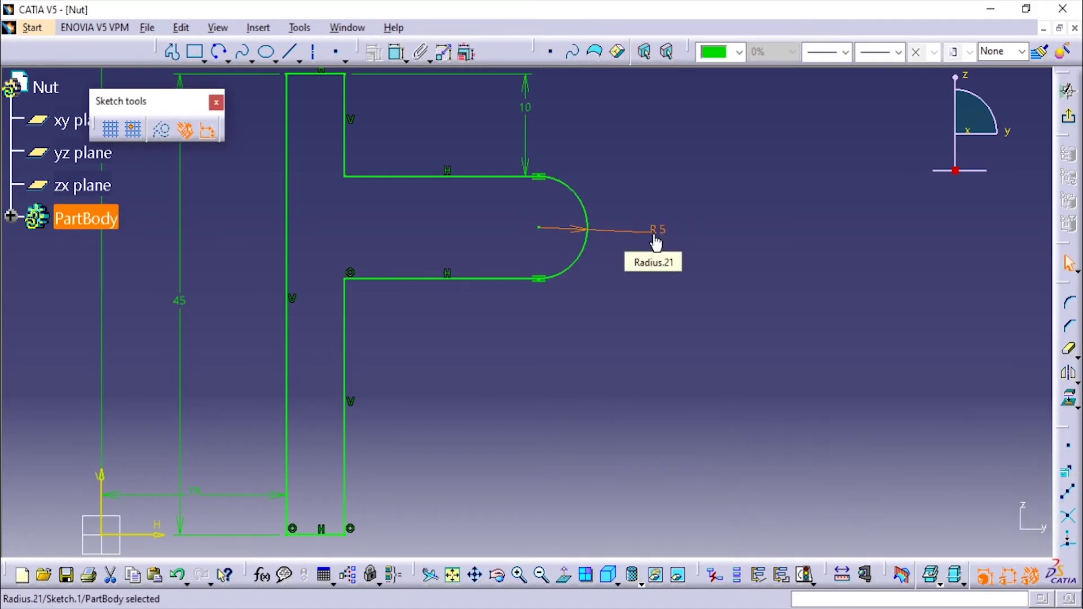
mouse_move(590, 391)
middle_down()
mouse_move(578, 435)
mouse_move(573, 383)
middle_up()
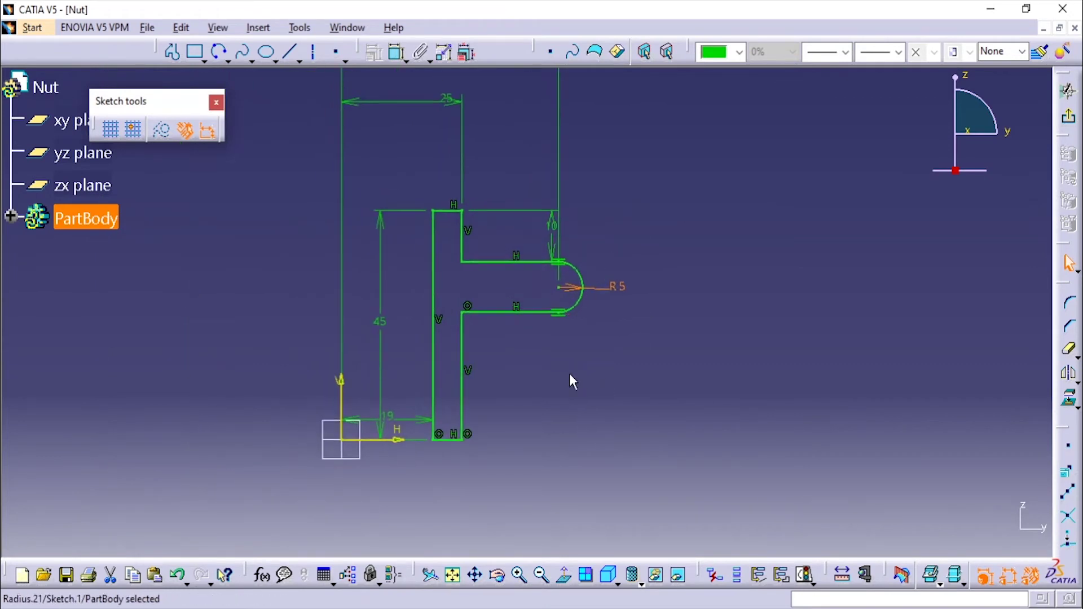
- Confirm the sketch is iso-constrained and exit to Part Design
click(806, 575)
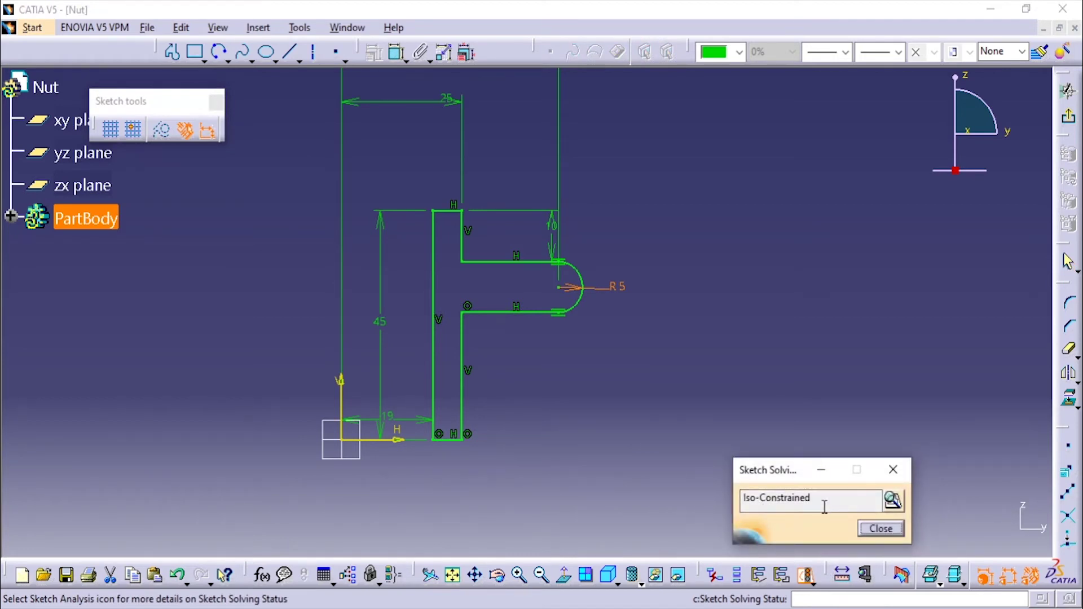
click(872, 528)
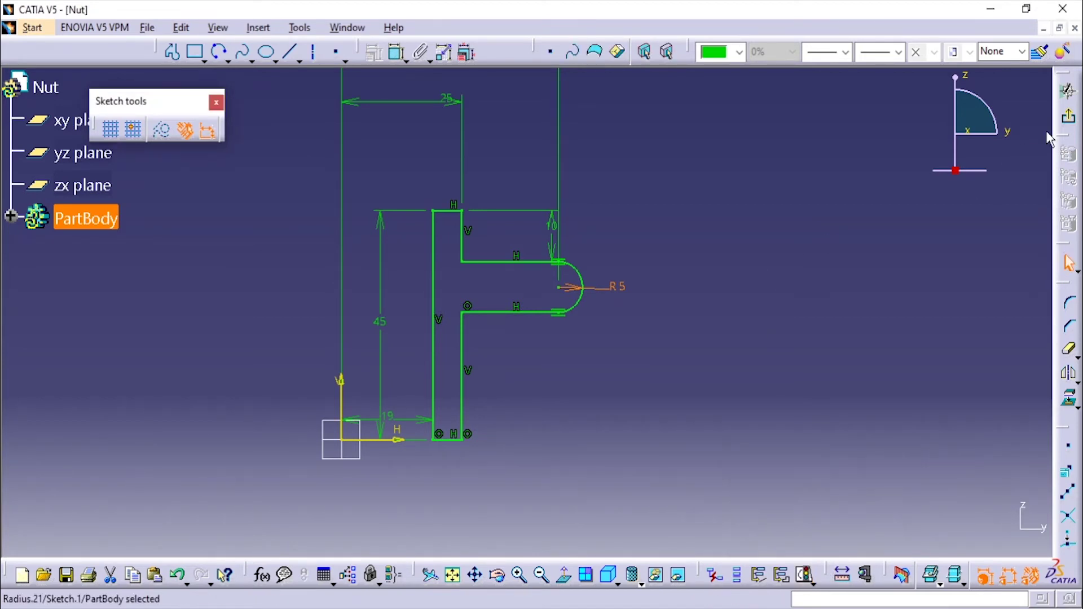
click(1068, 117)
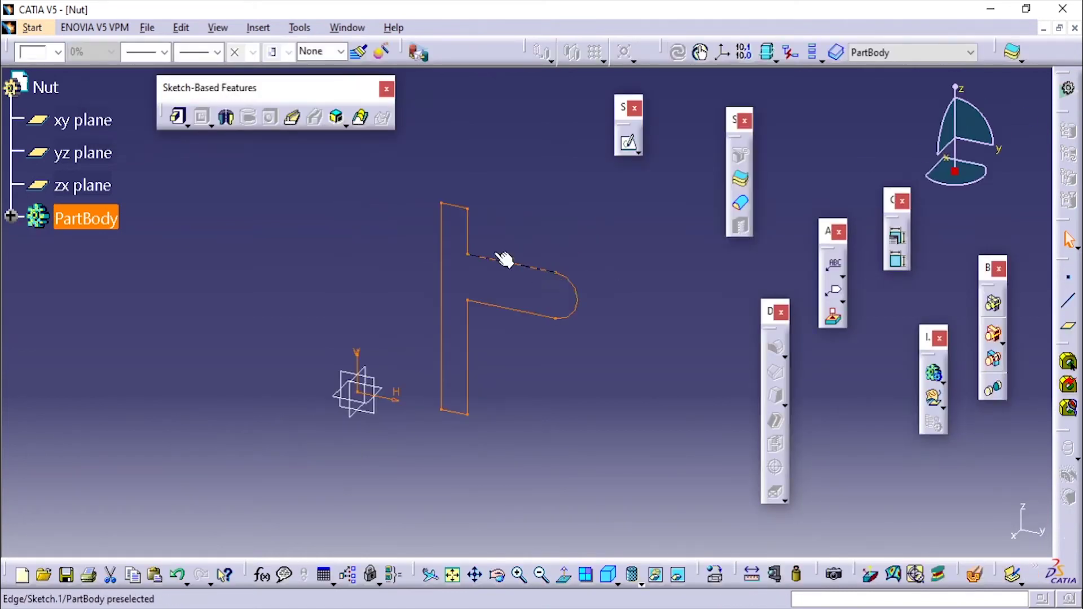
- Start a Shaft revolve of Sketch.1 and check the screw jack drawing
click(226, 117)
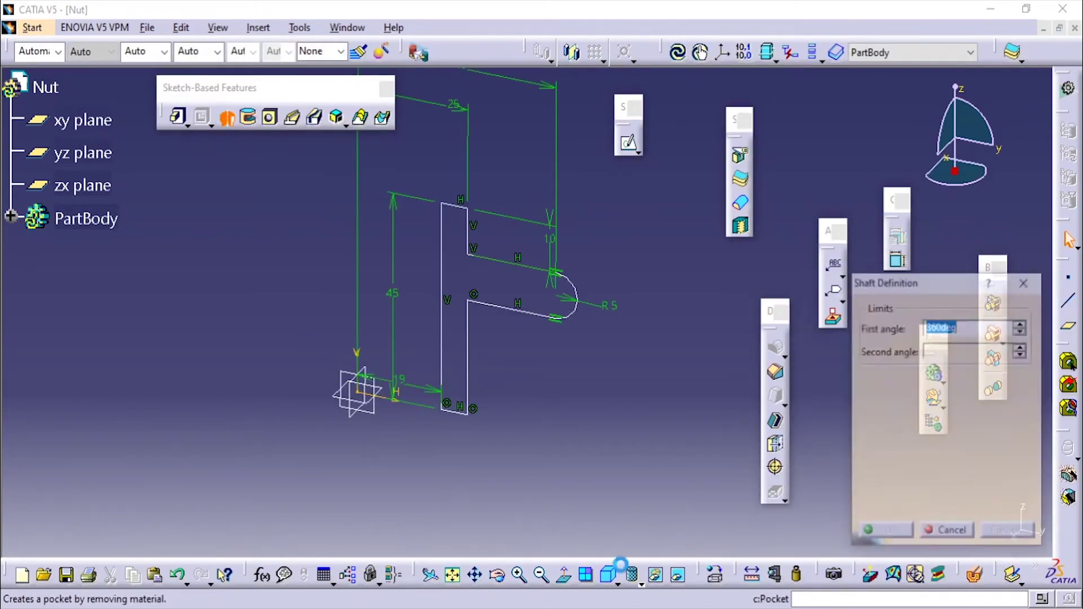
key(alt+Tab)
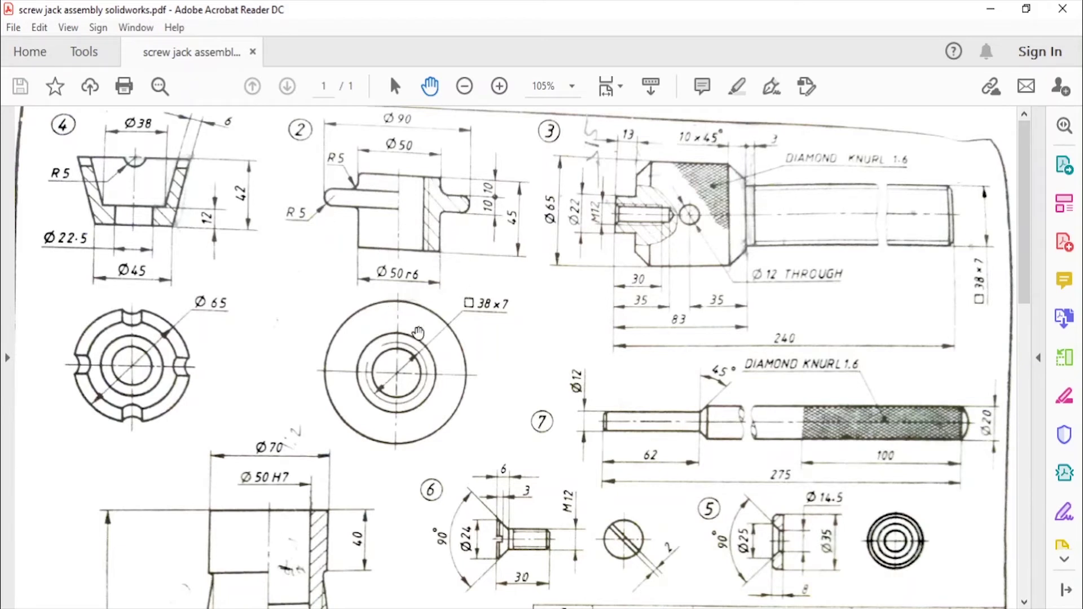
- Revolve the sketch profile 360° about the Z axis to form the nut's solid shaft
click(649, 605)
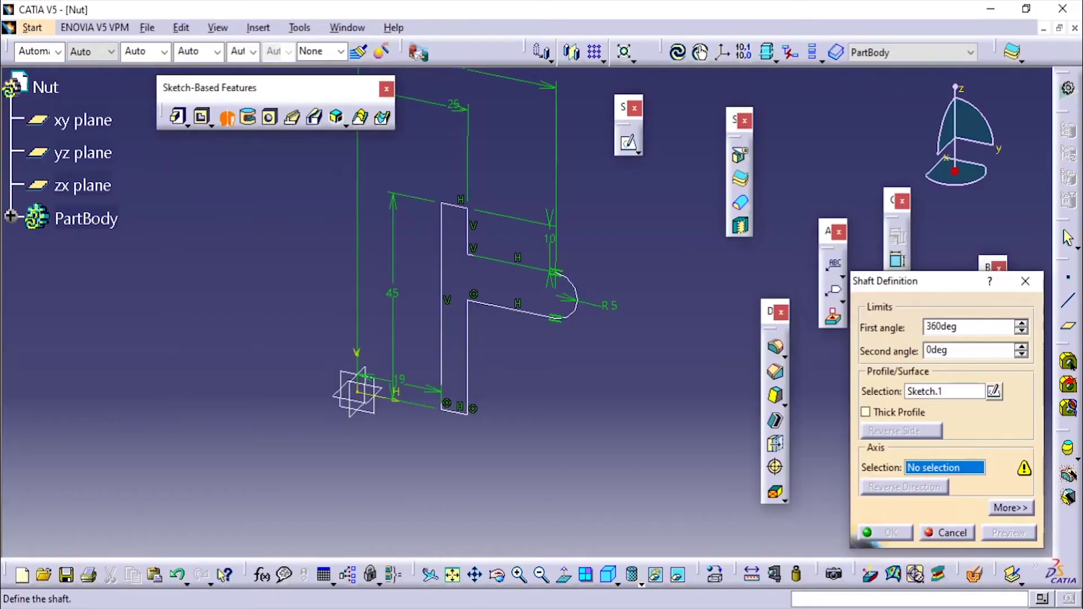
right_click(943, 469)
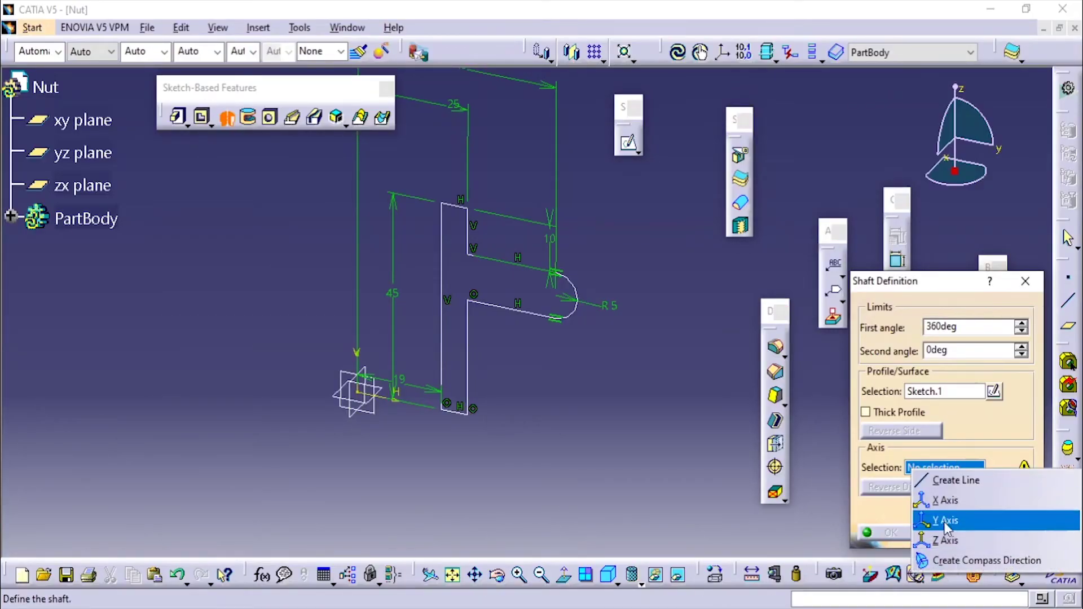
click(948, 539)
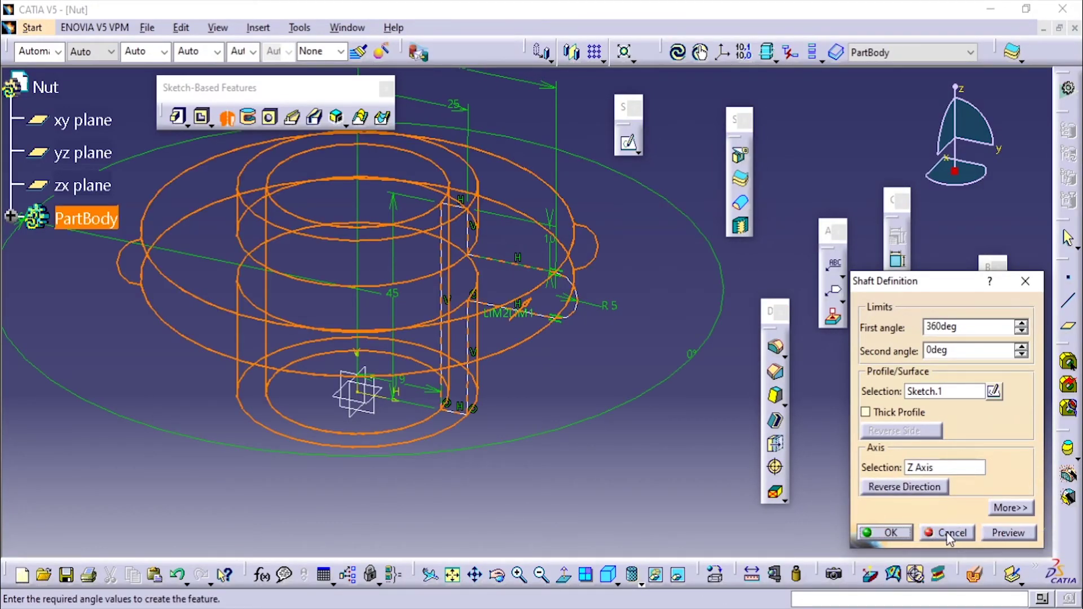
click(884, 532)
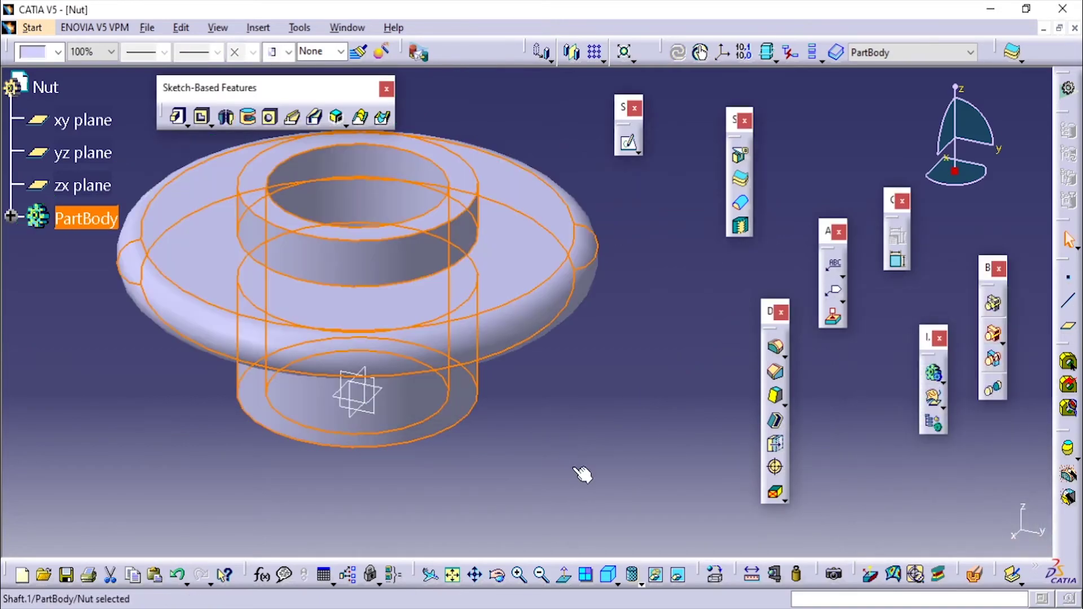
key(alt+Tab)
click(686, 374)
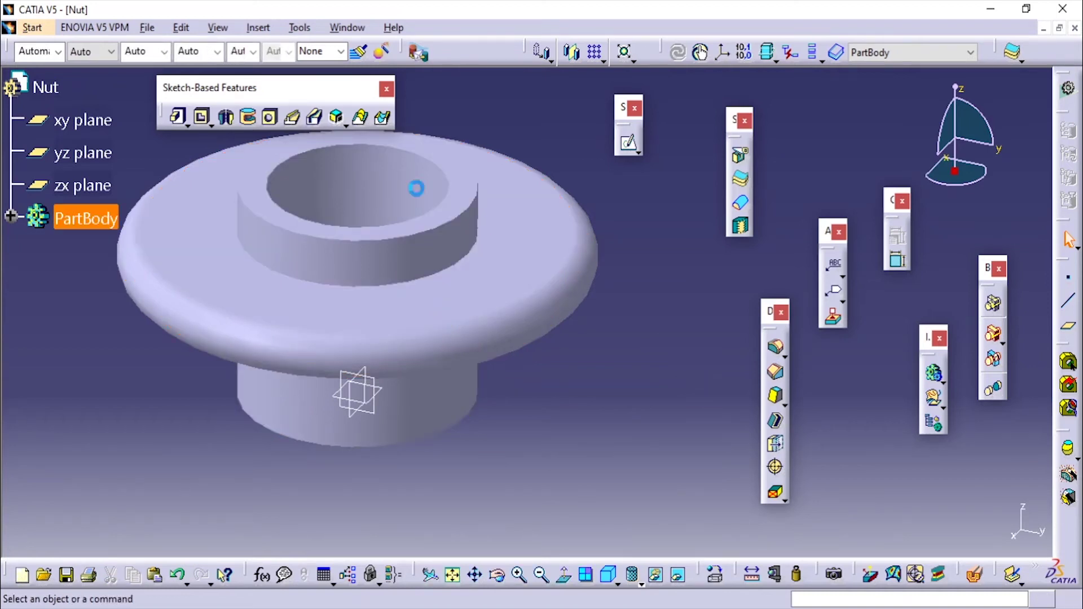
click(405, 175)
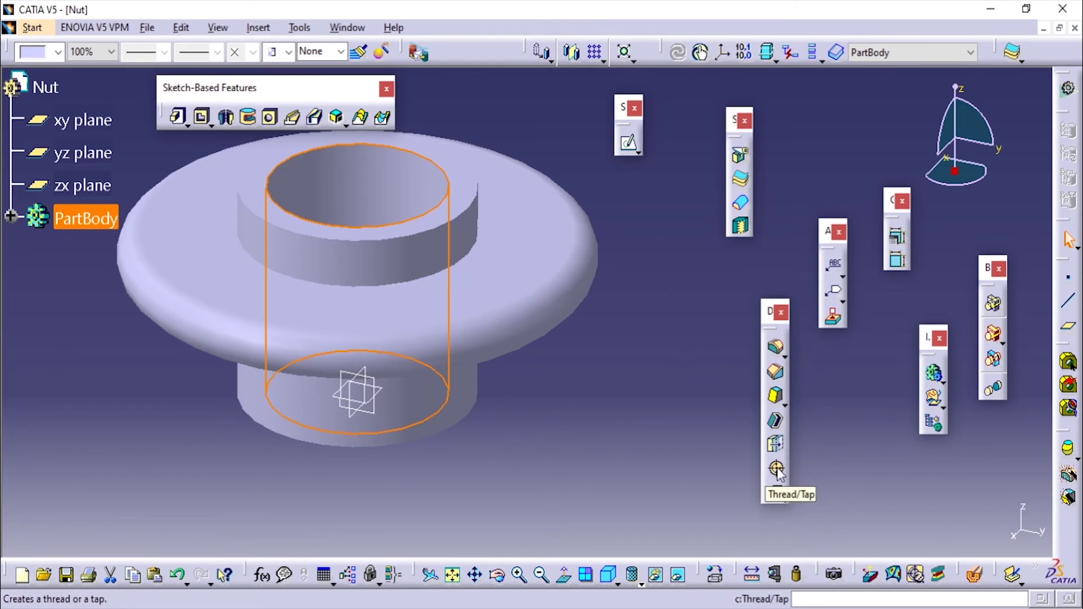
- Define an internal tap on the nut's inner bore, starting from the top face
click(263, 28)
mouse_move(310, 297)
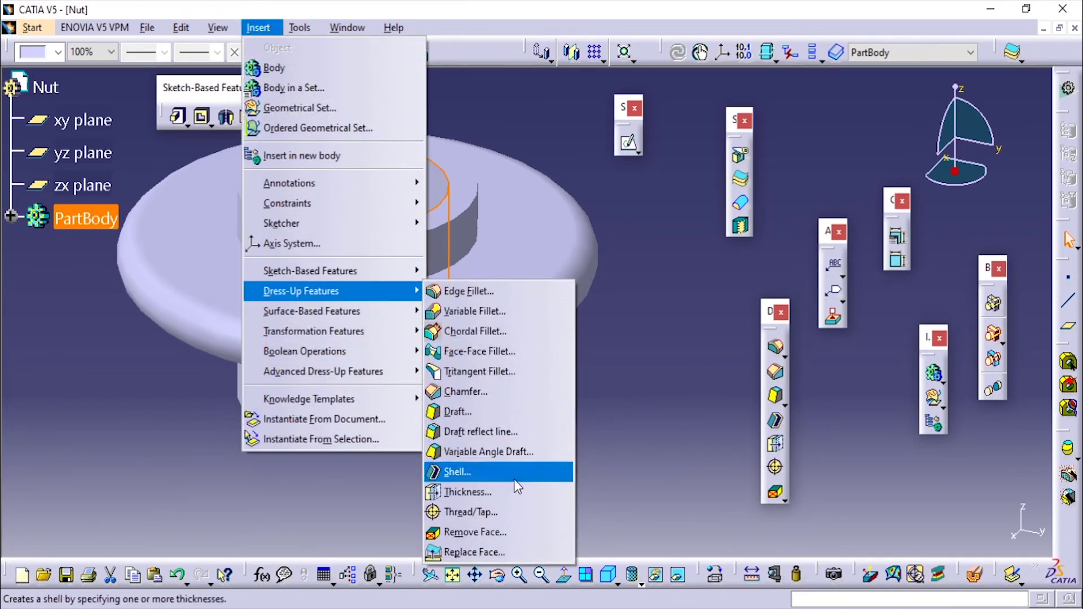
click(507, 516)
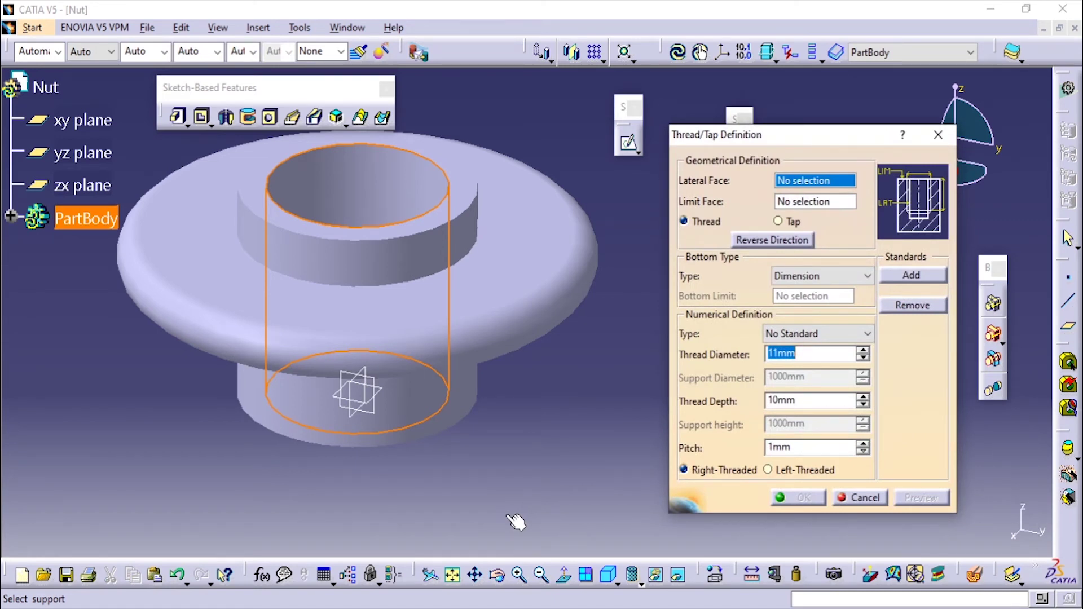
click(468, 186)
click(625, 344)
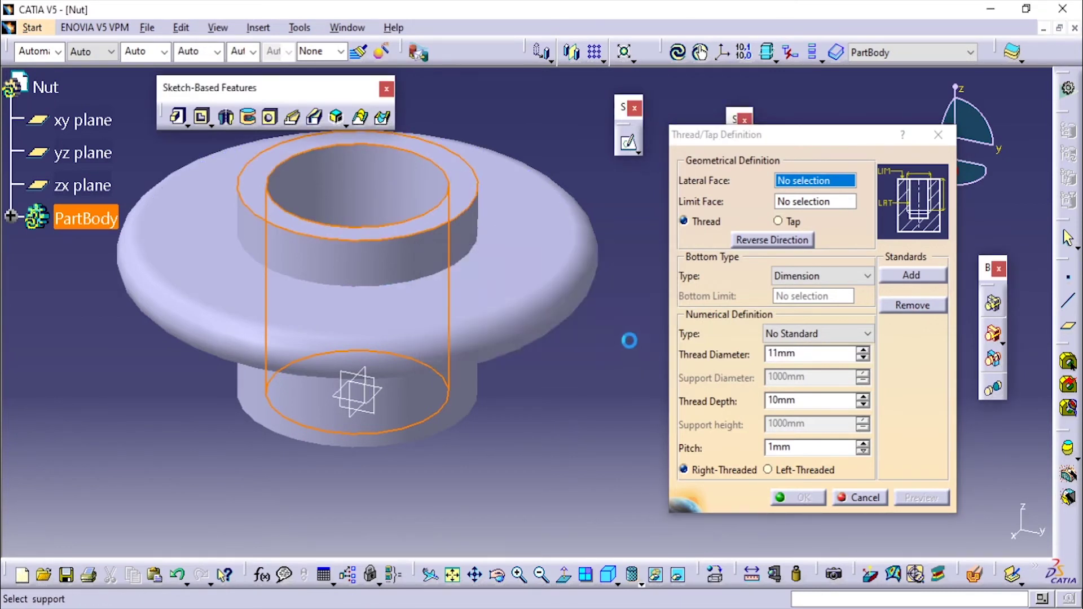
click(422, 192)
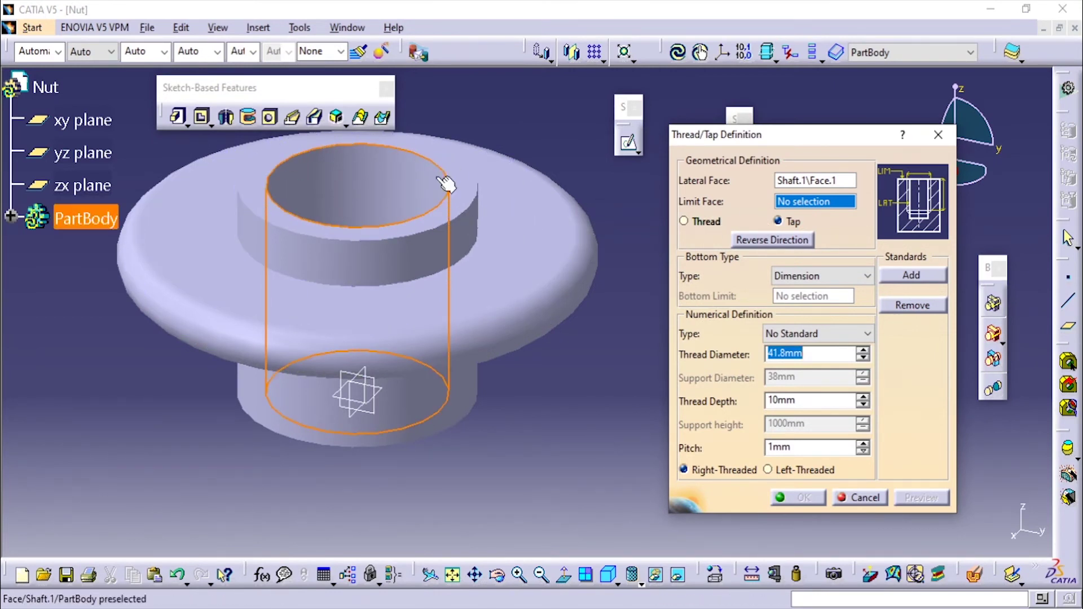
click(477, 202)
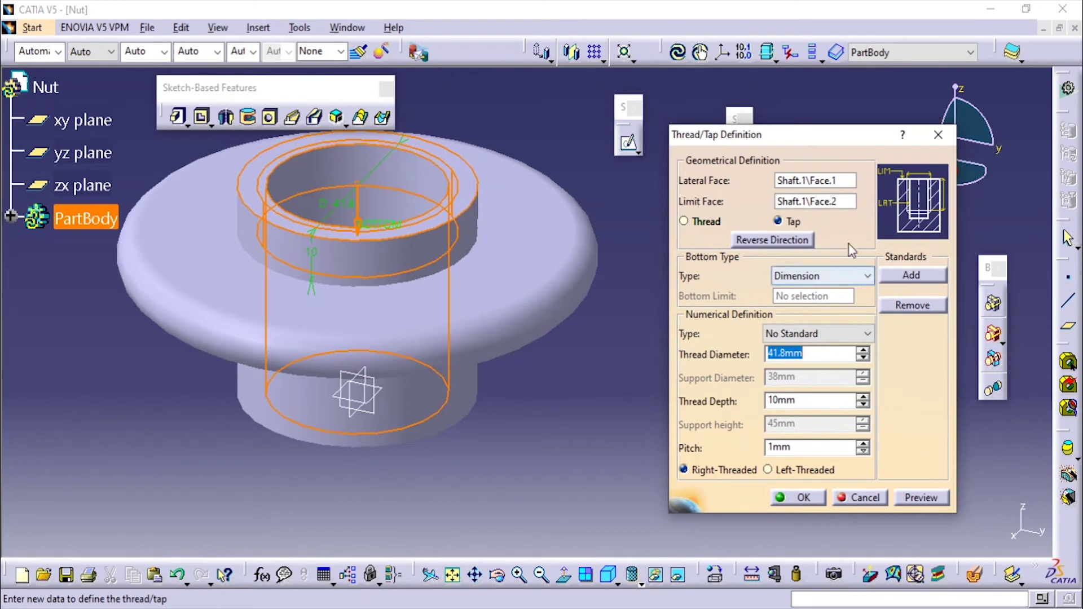
click(705, 223)
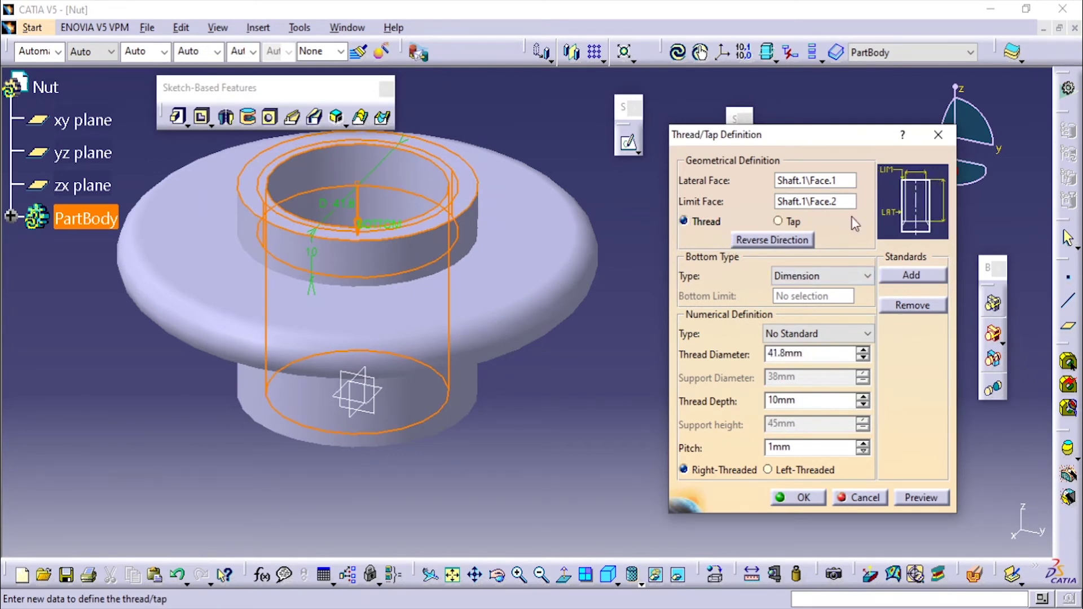
click(794, 221)
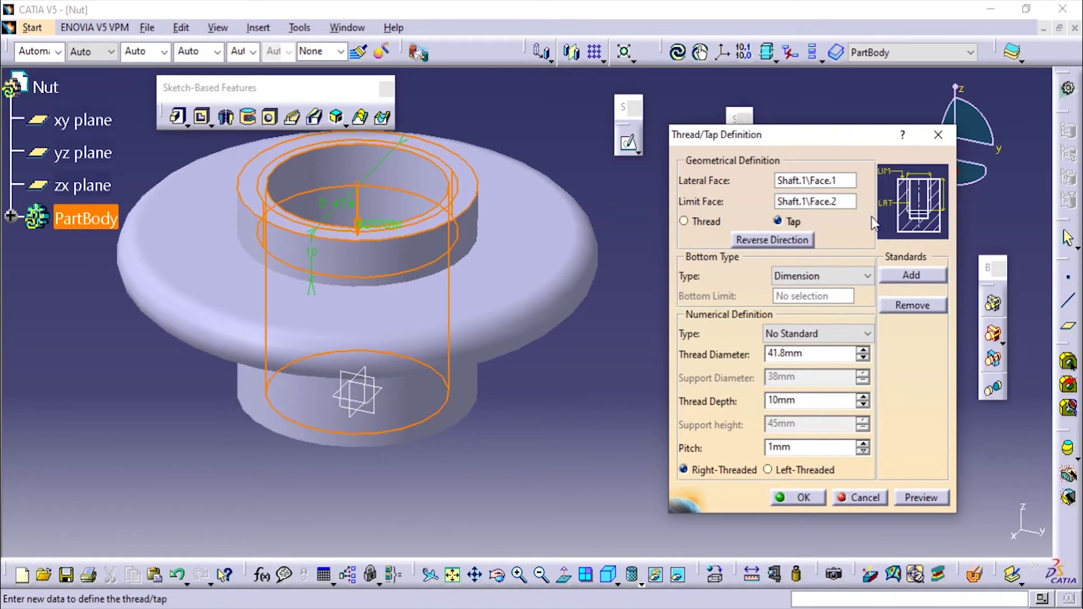
key(alt+Tab)
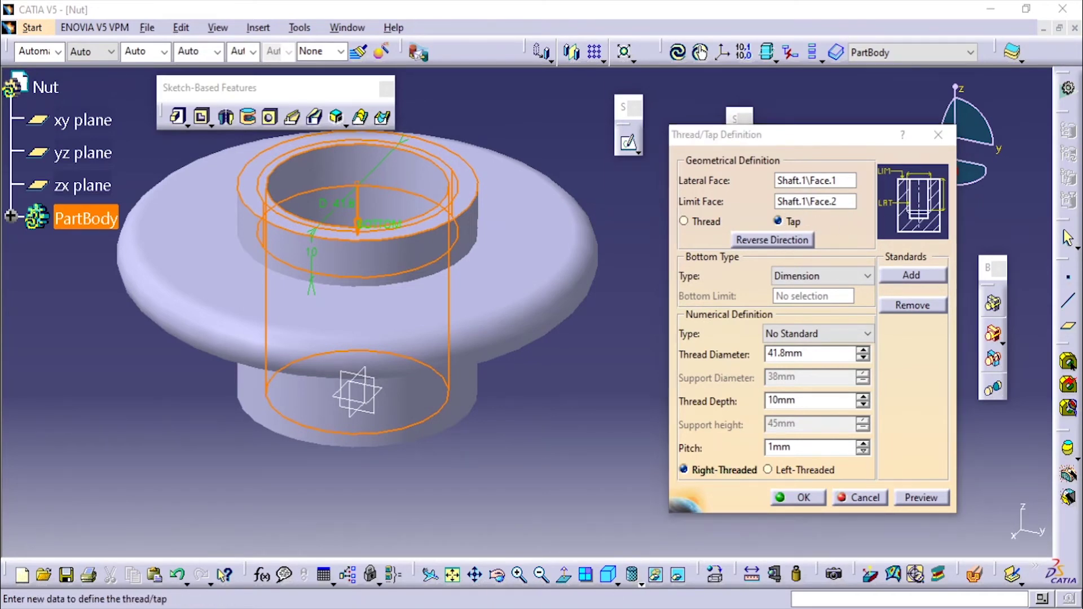
key(alt+Tab)
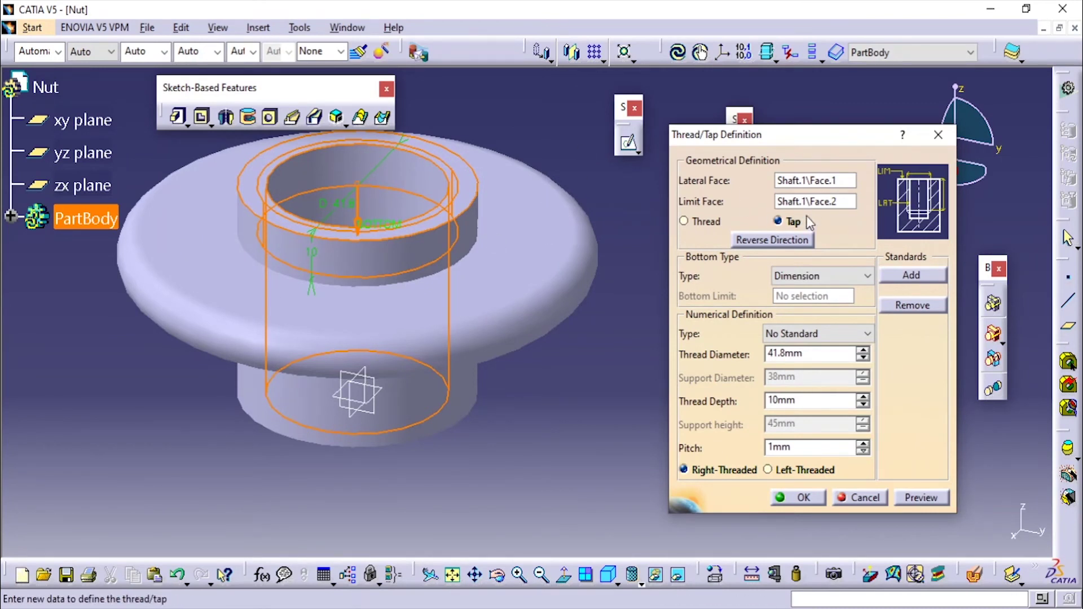
- Make the tap end at the bore's bottom face
click(823, 276)
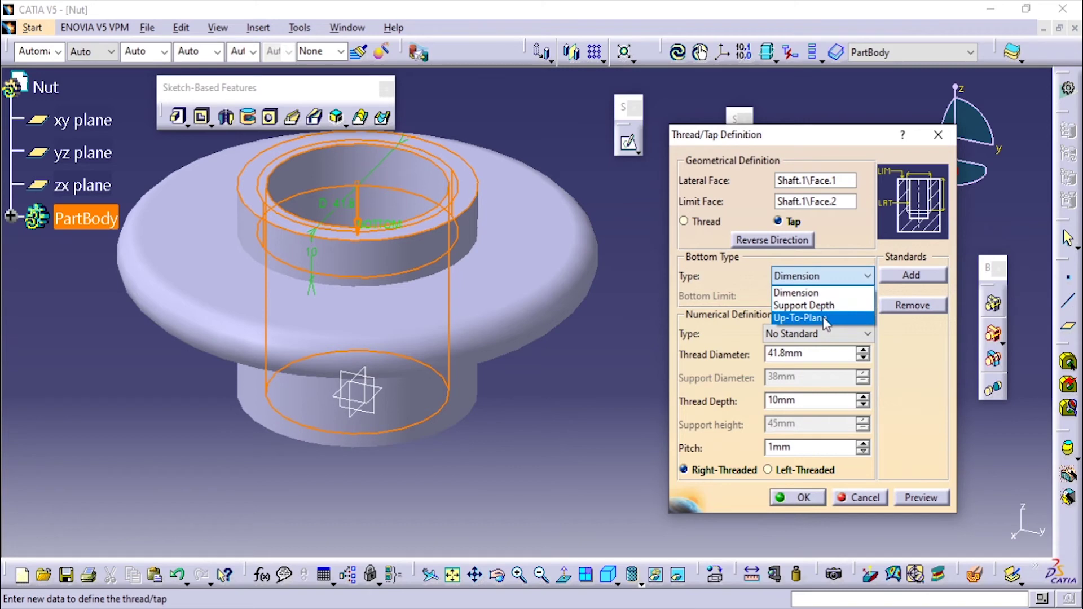
click(825, 318)
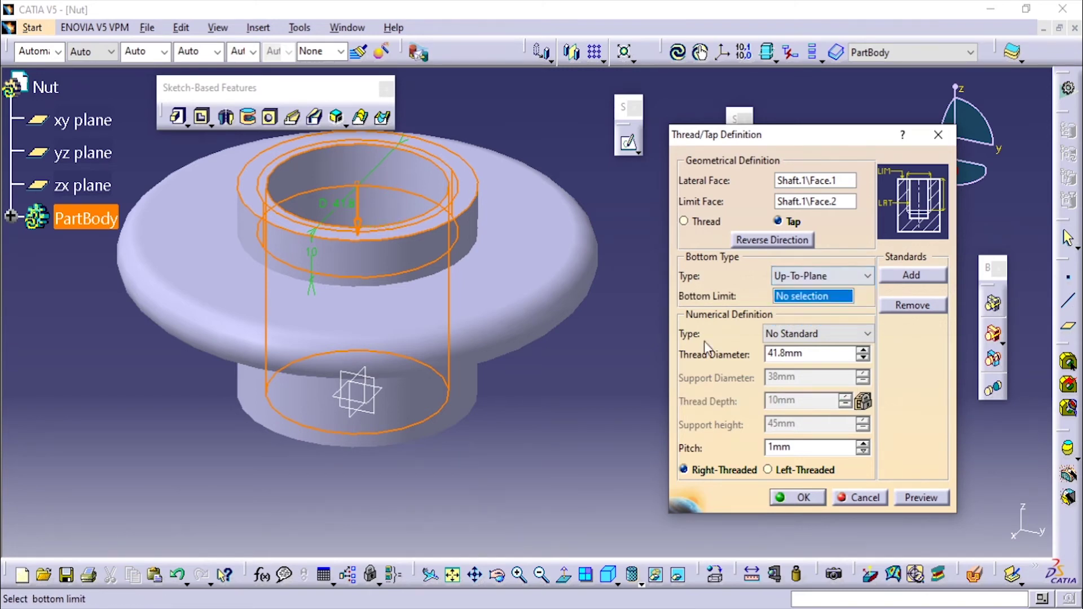
middle_drag(459, 428, 550, 361)
click(457, 423)
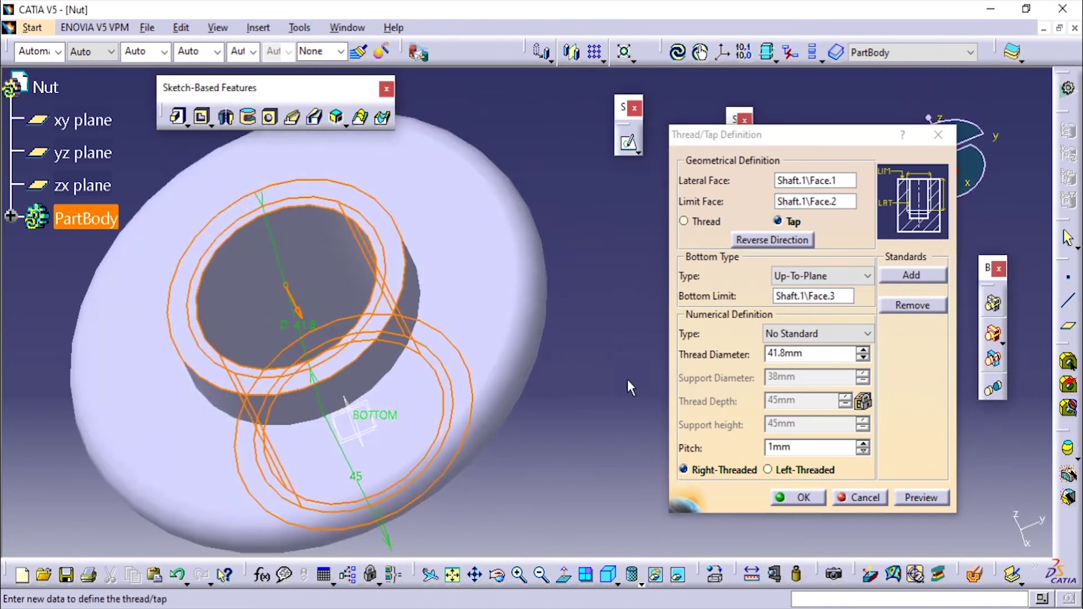
- Keep No Standard and set thread diameter 38 mm and pitch 7 mm
click(838, 334)
click(801, 376)
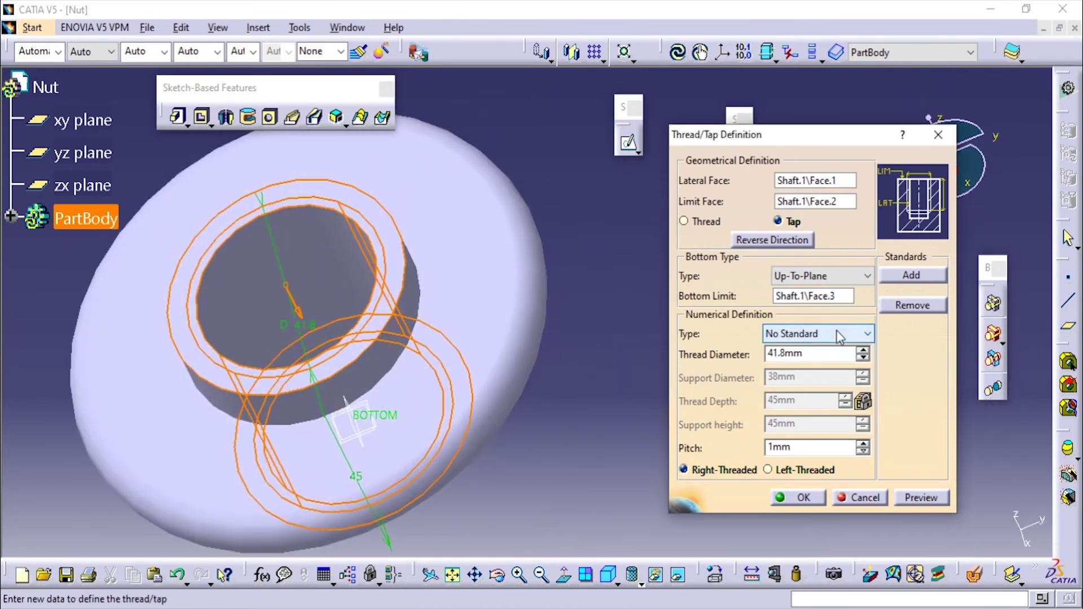
click(829, 353)
text(38)
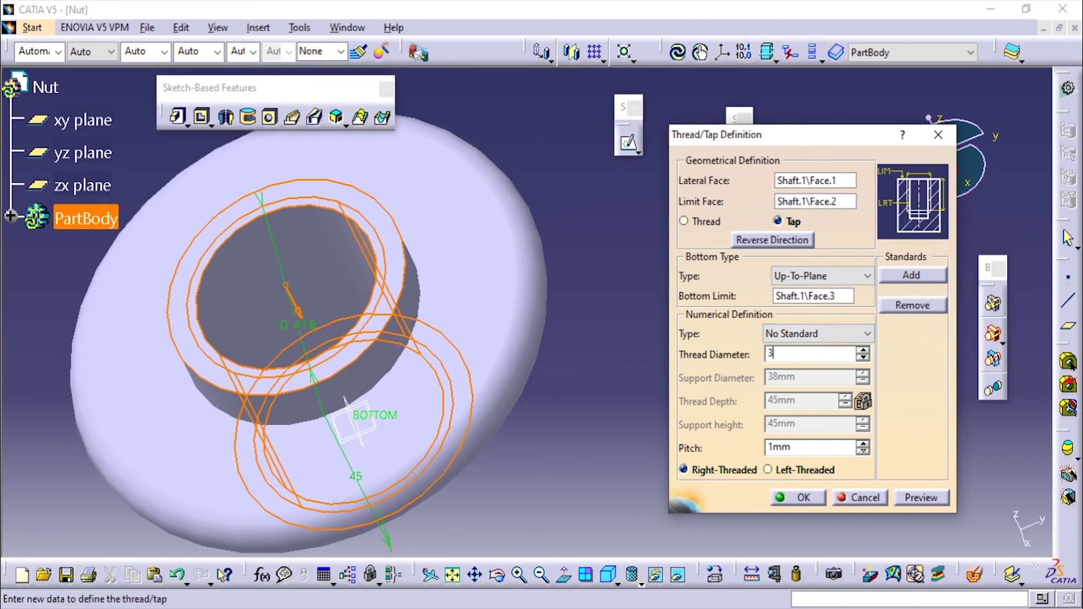
click(802, 445)
drag(802, 445, 707, 445)
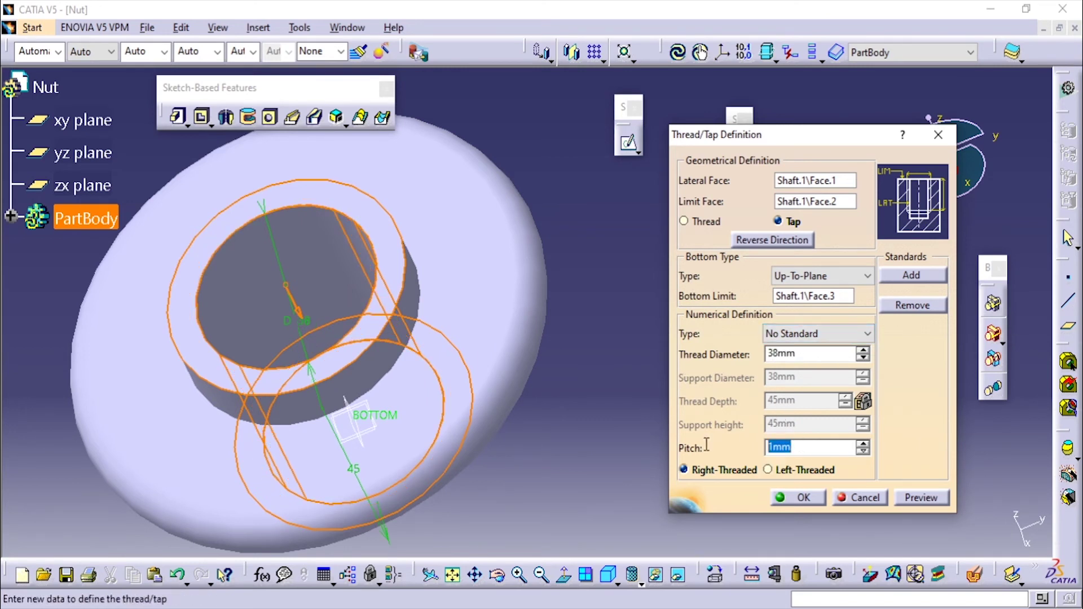
text(7)
- Change the tap to Metric Thick Pitch M39 (4 mm pitch) and create it
click(787, 499)
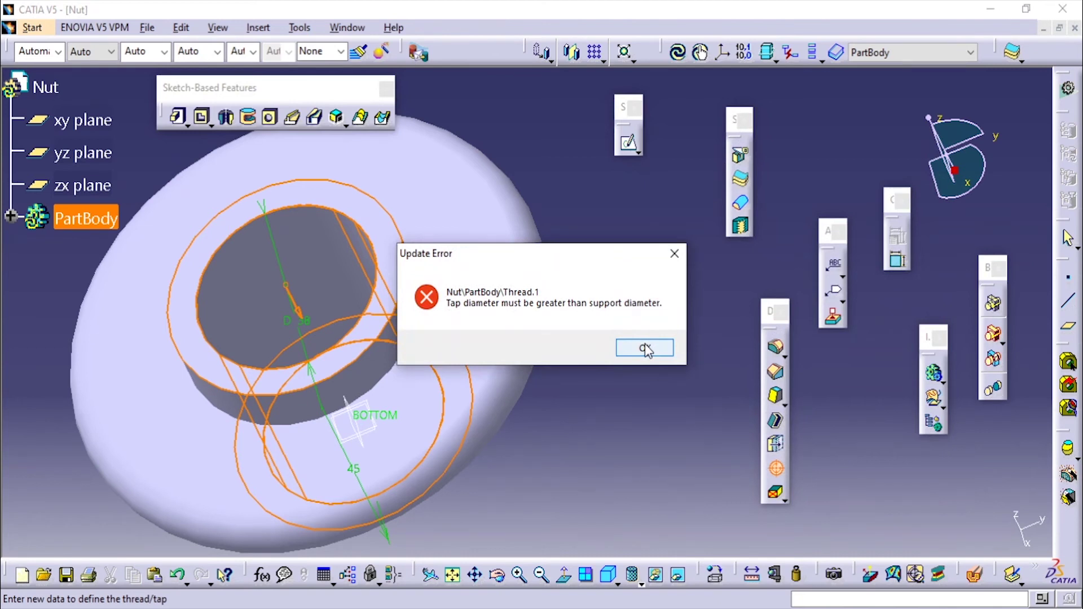
click(645, 348)
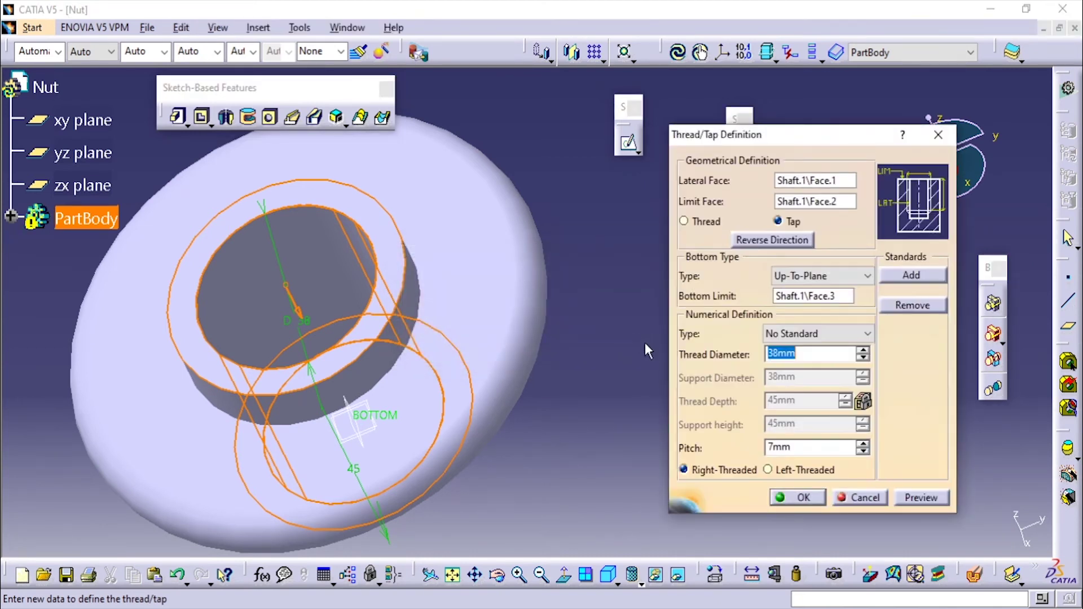
click(837, 336)
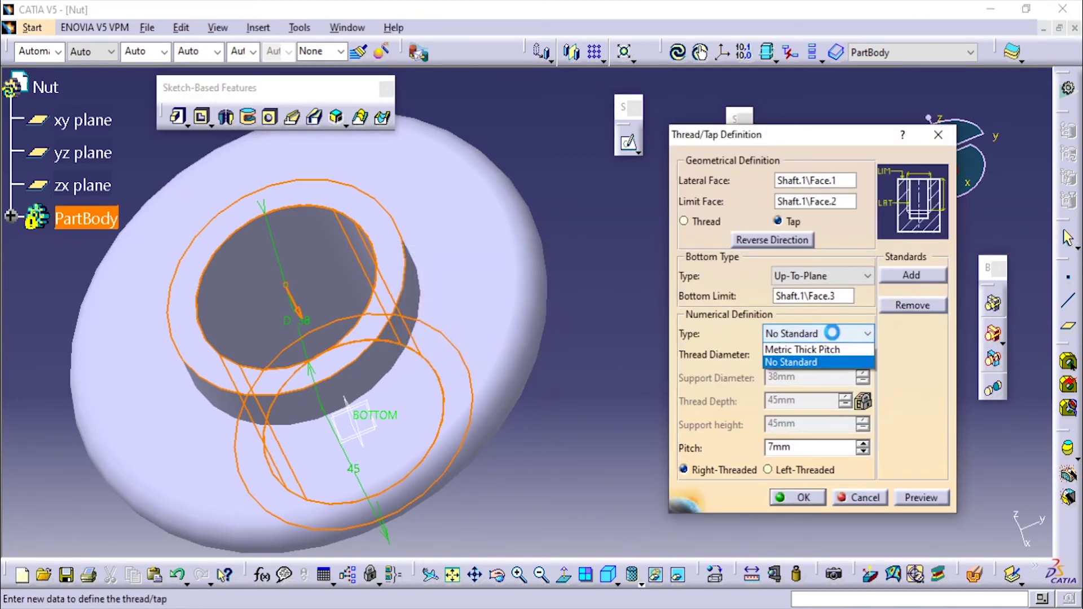
click(836, 364)
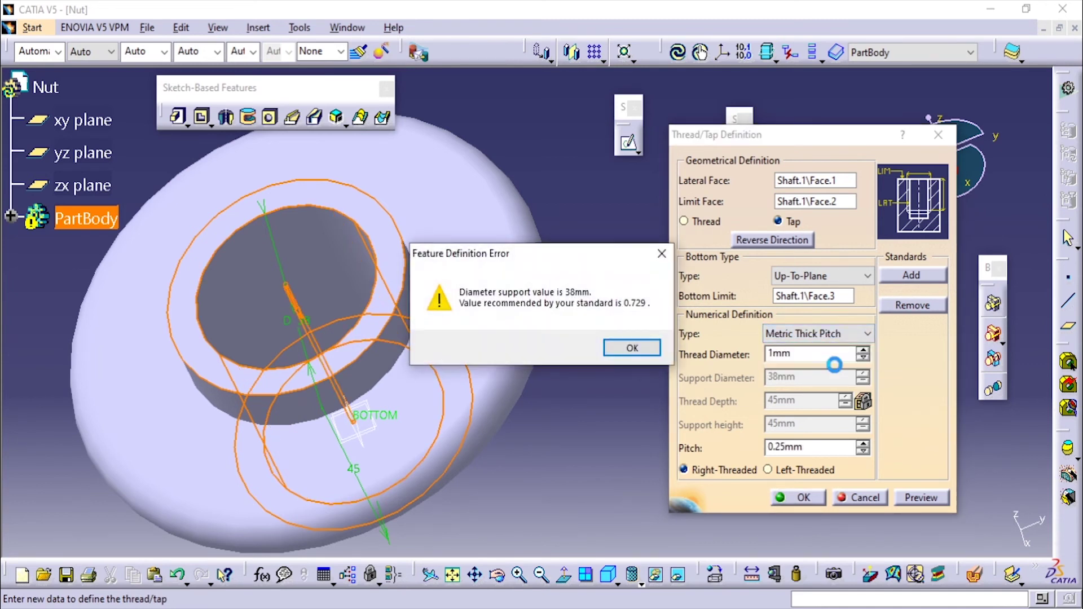
click(626, 345)
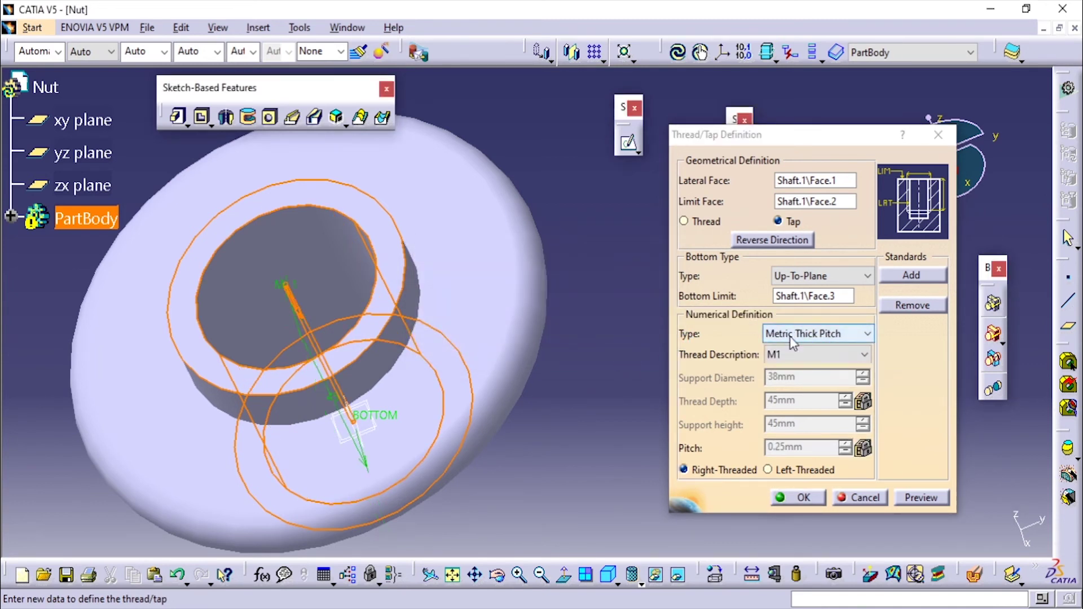
click(795, 351)
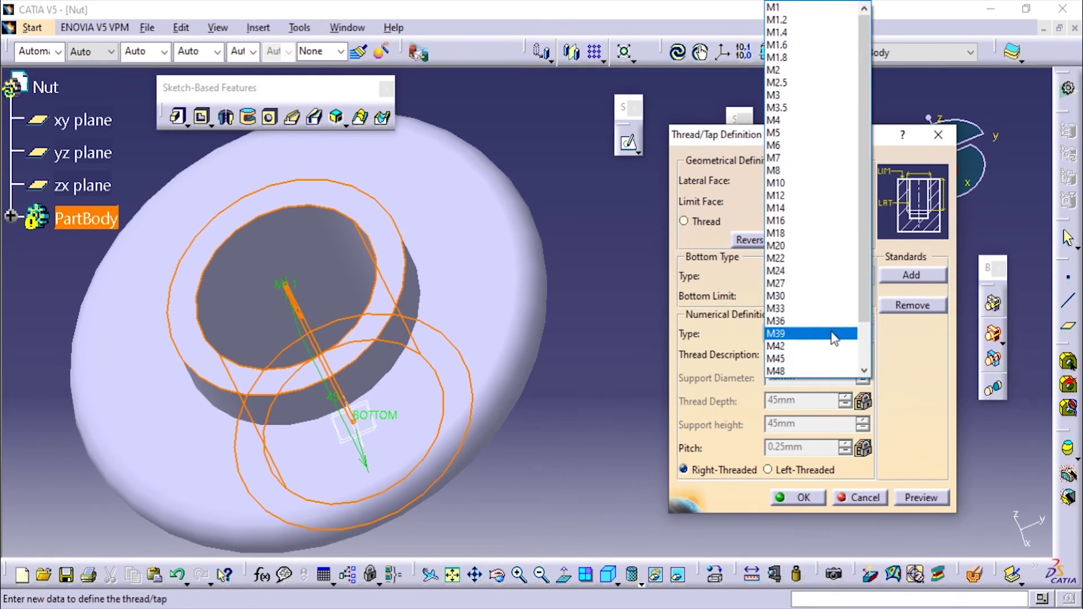
click(830, 334)
click(631, 346)
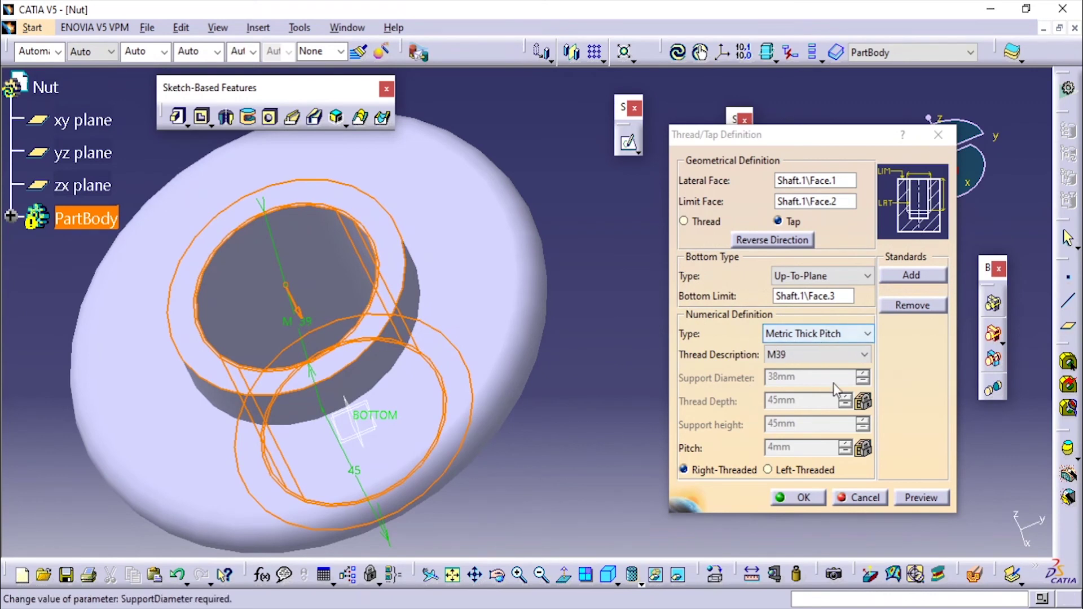
click(795, 498)
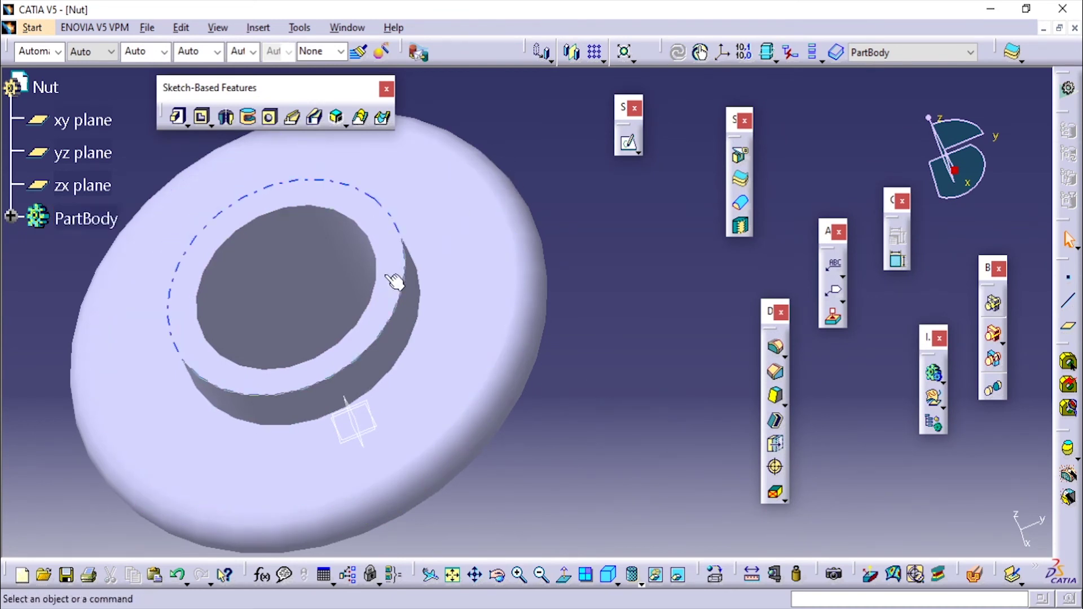
- Apply a 5 mm edge fillet to the collar's top edge and a second circular edge
click(775, 346)
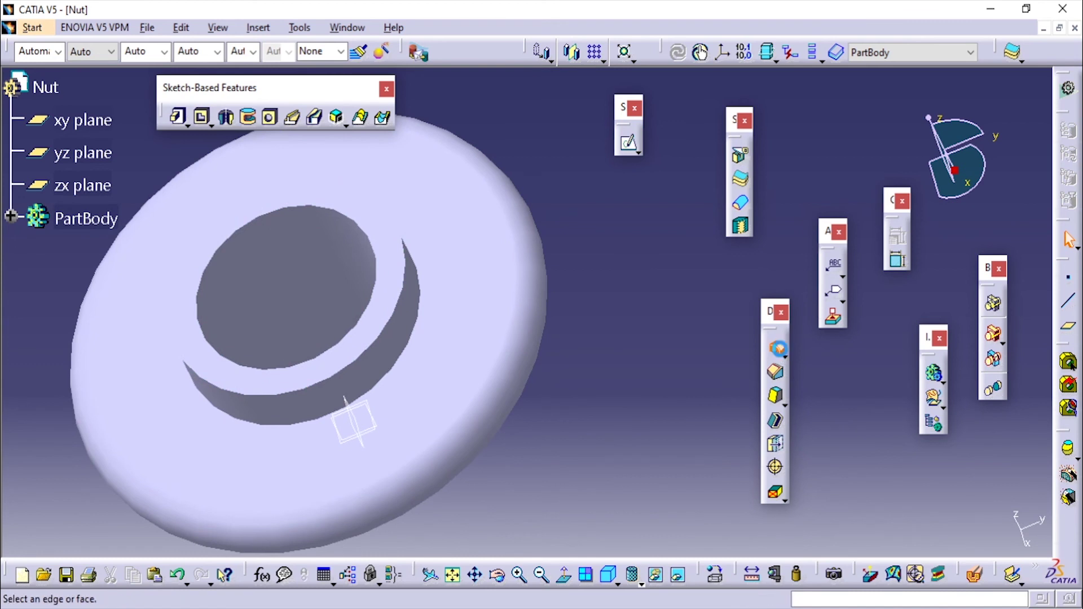
click(419, 320)
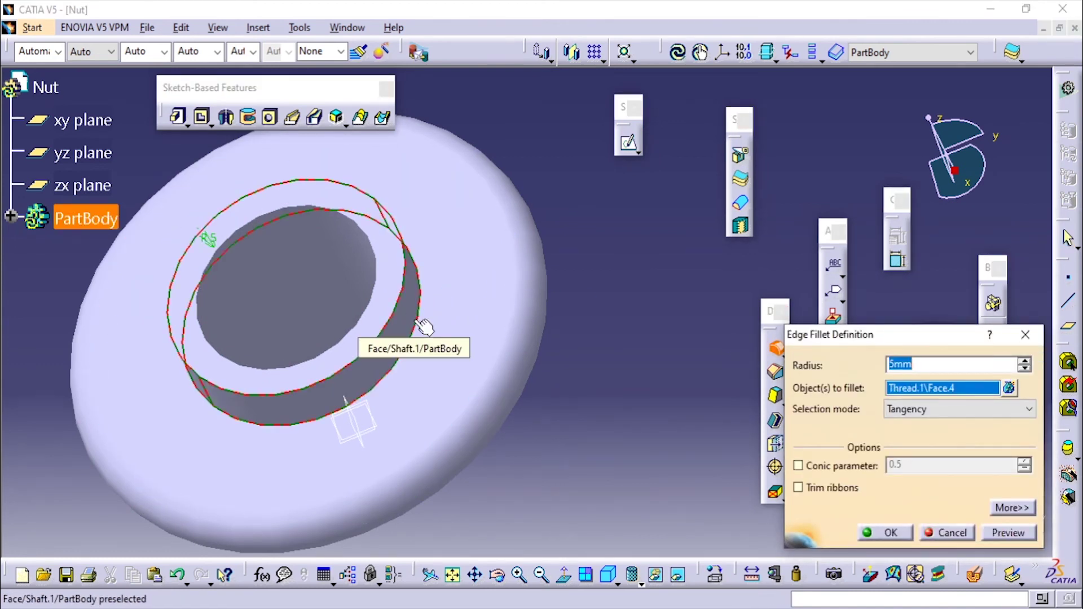
right_click(933, 387)
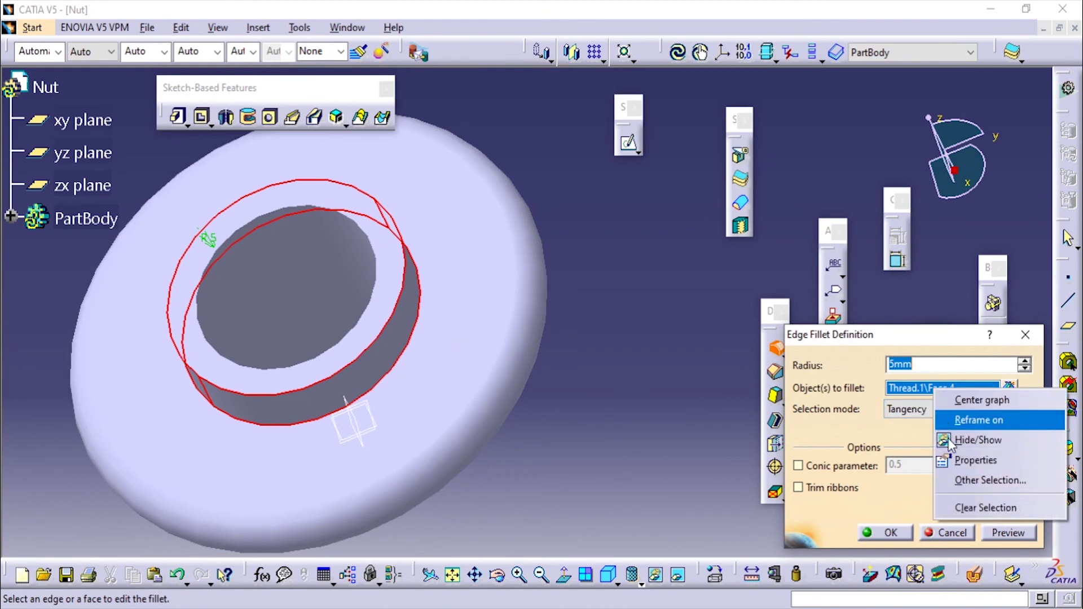
click(987, 507)
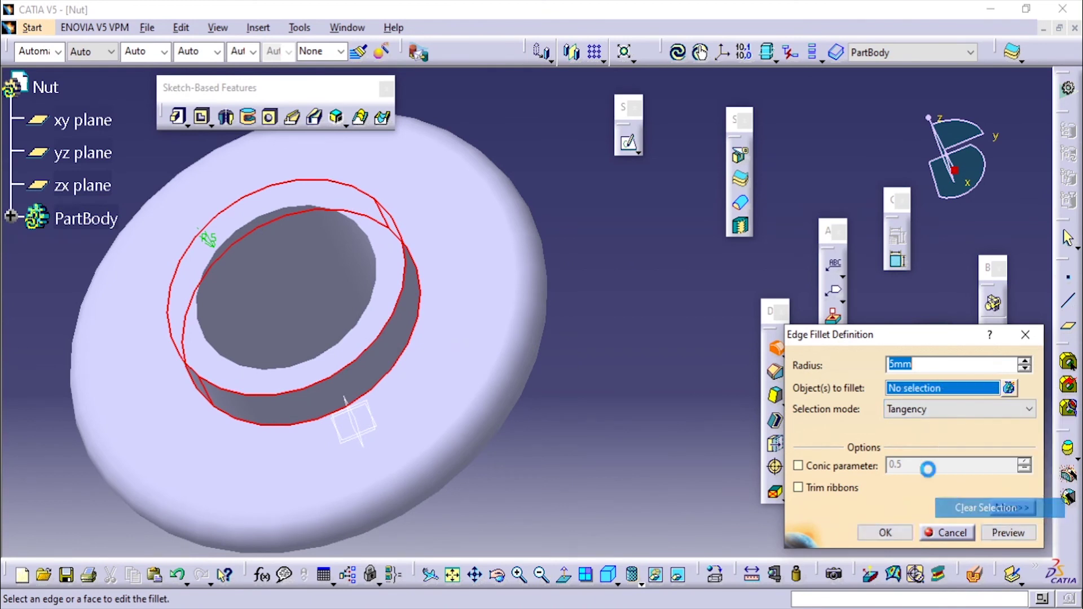
click(414, 325)
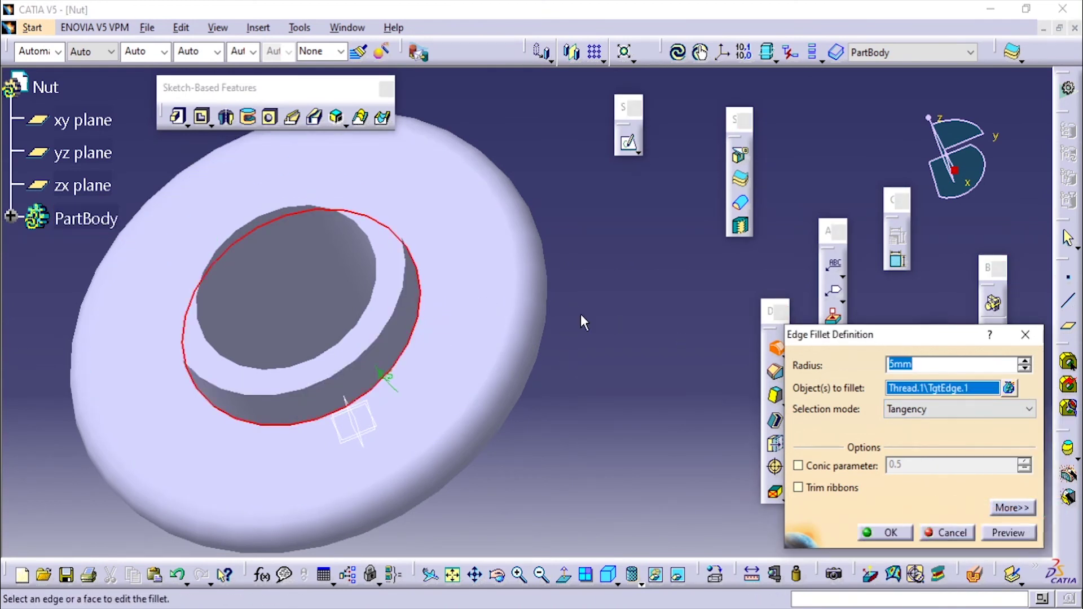
middle_drag(580, 311, 414, 113)
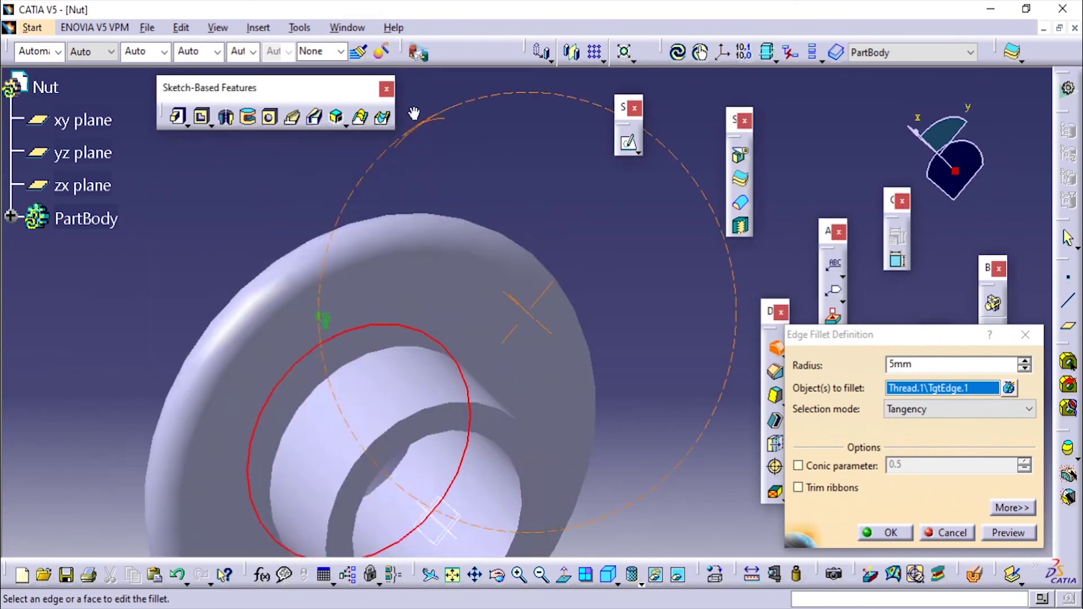
click(430, 354)
click(878, 534)
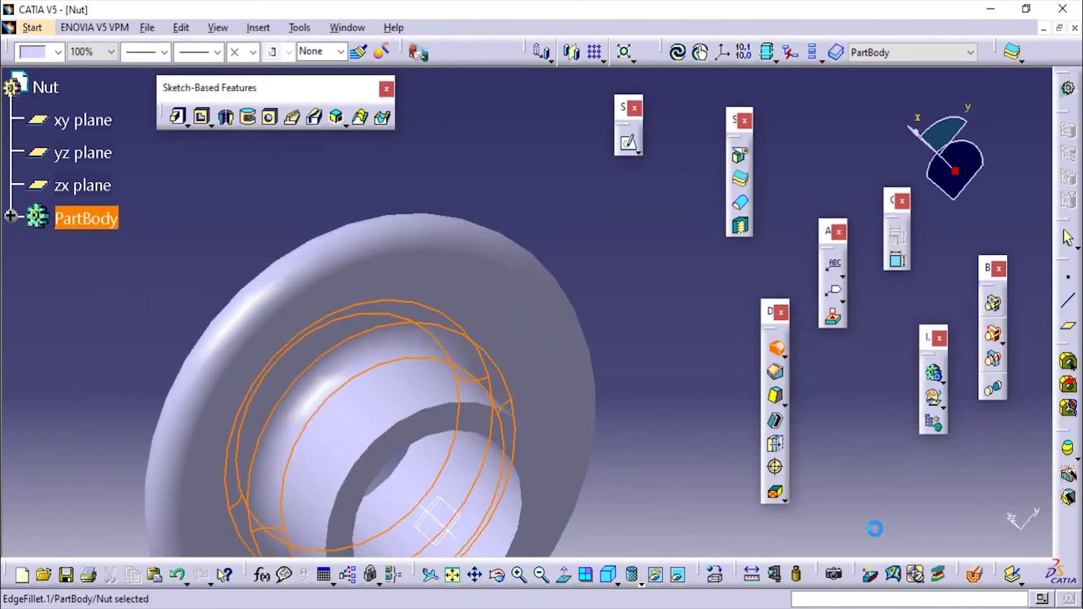
- Inspect the filleted nut and compare it against the screw jack drawing
middle_drag(466, 158, 654, 388)
key(alt+Tab)
scroll(750, 520, down, 4)
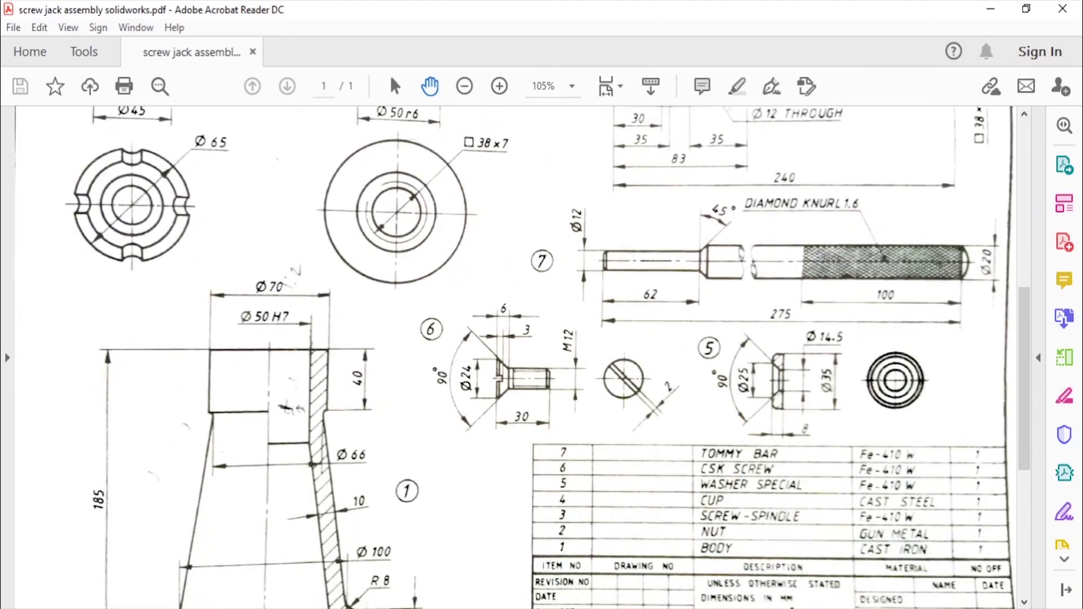
key(alt+Tab)
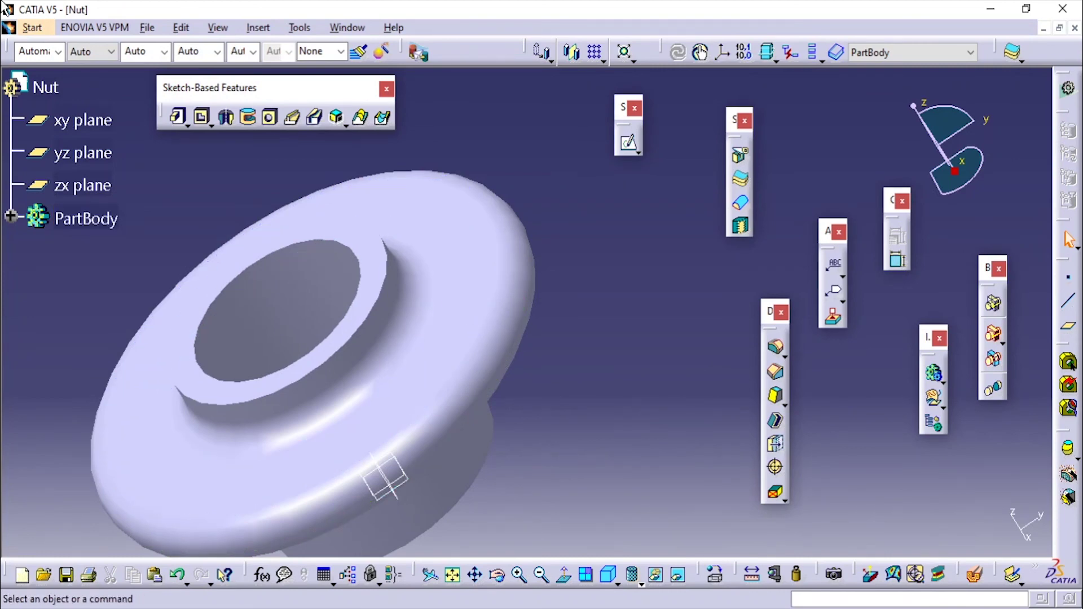
- Apply Gun Metal from the custom material catalog to the Nut part
click(32, 28)
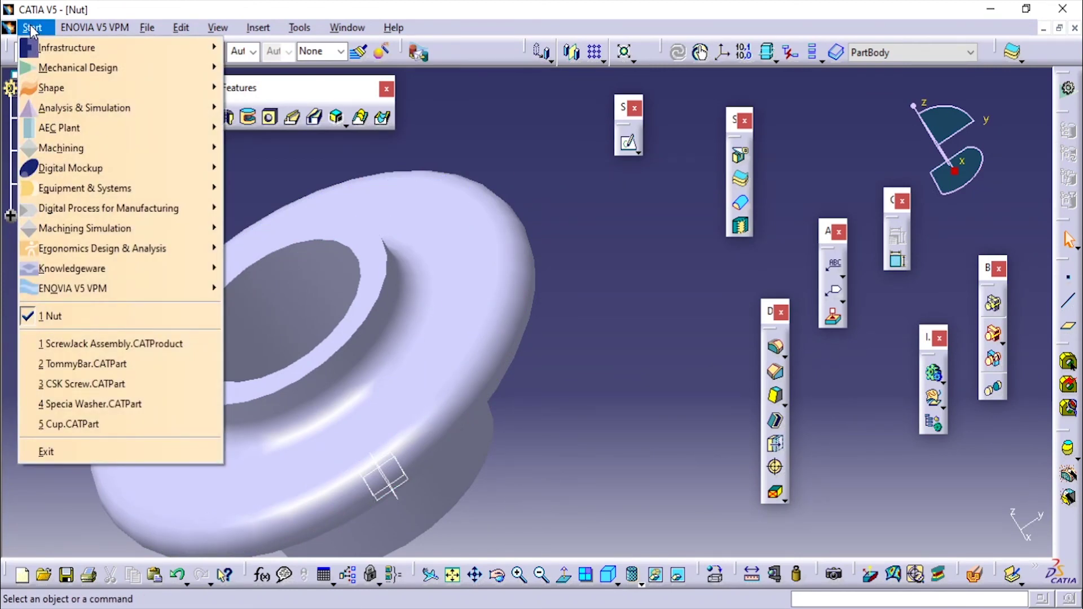
click(471, 162)
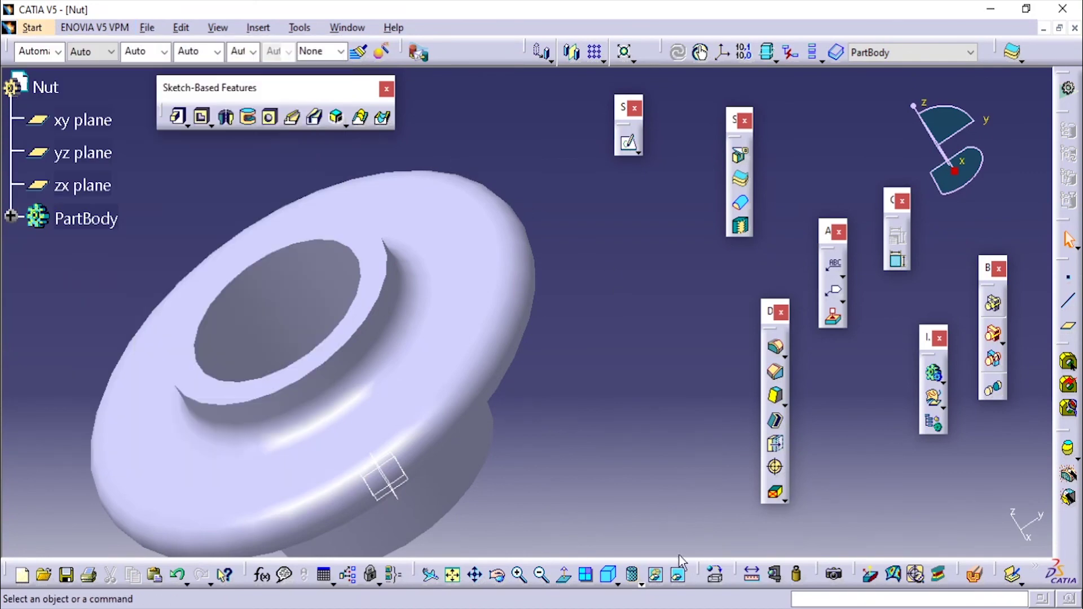
click(714, 576)
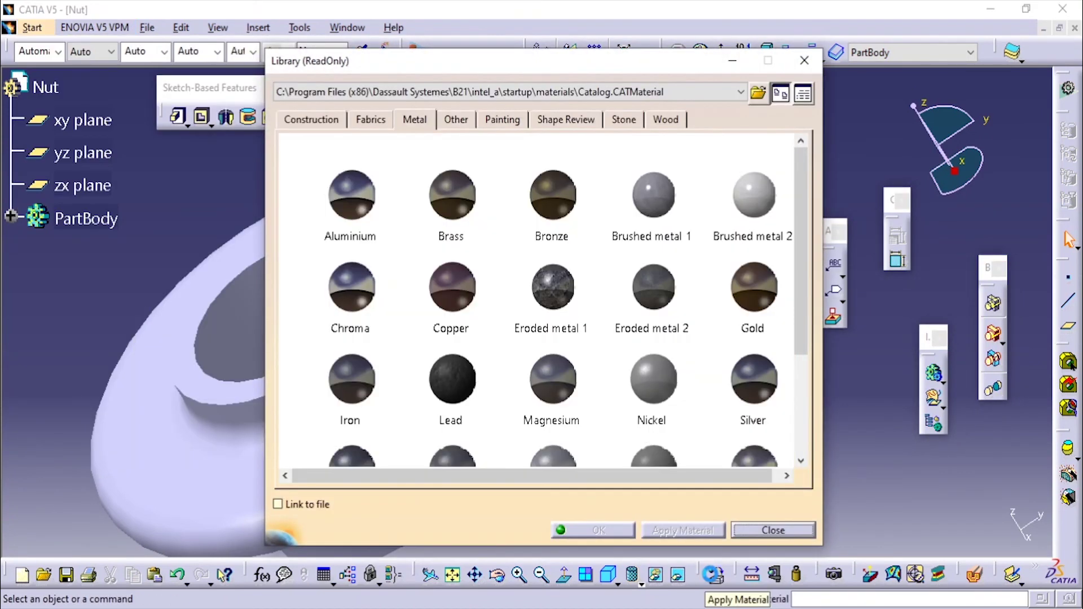
click(705, 91)
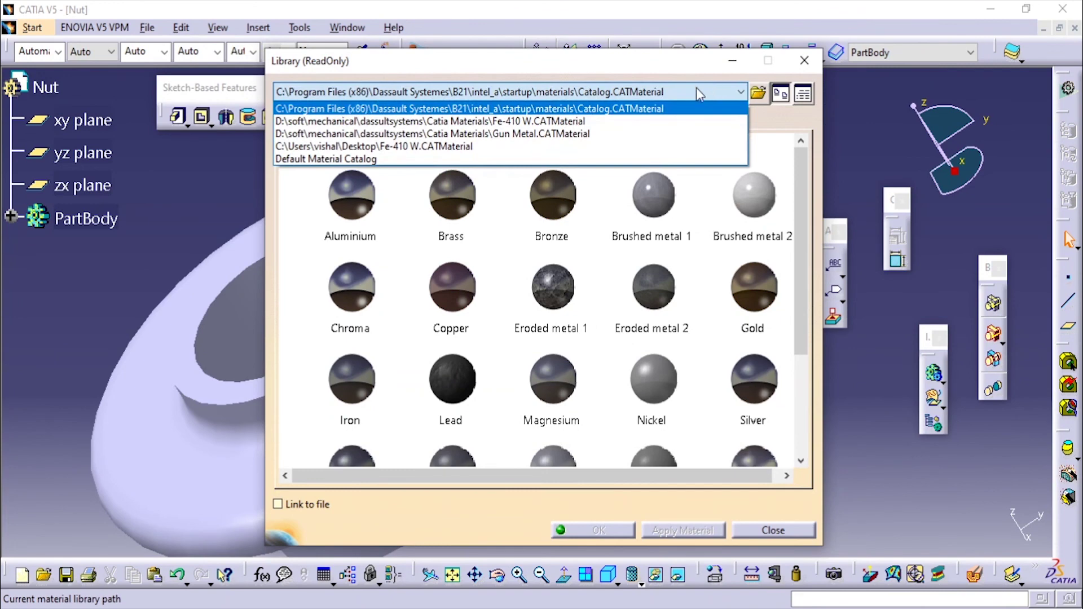
click(634, 134)
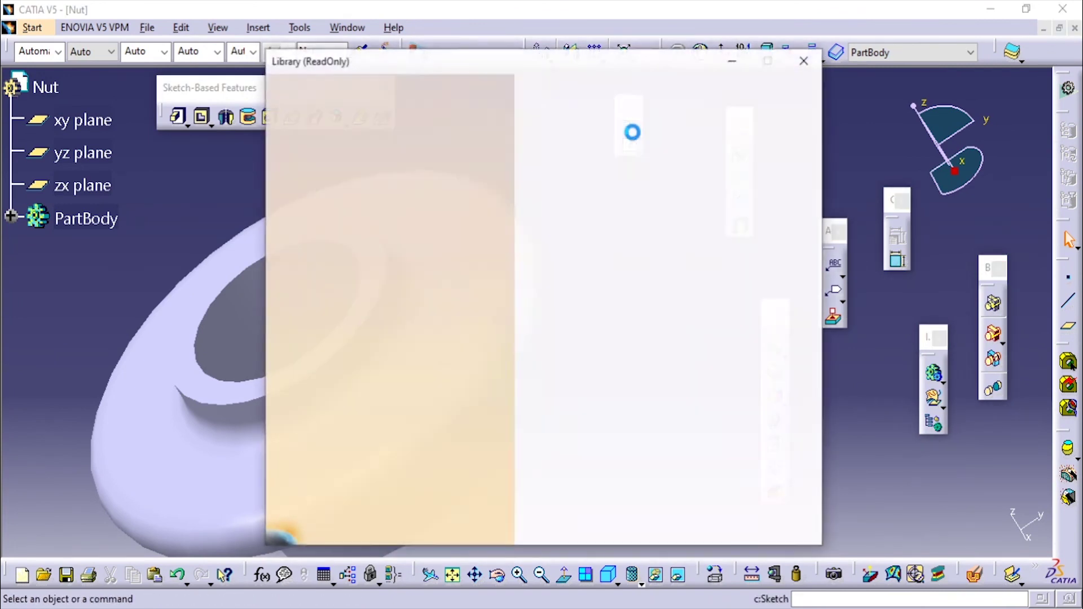
click(354, 195)
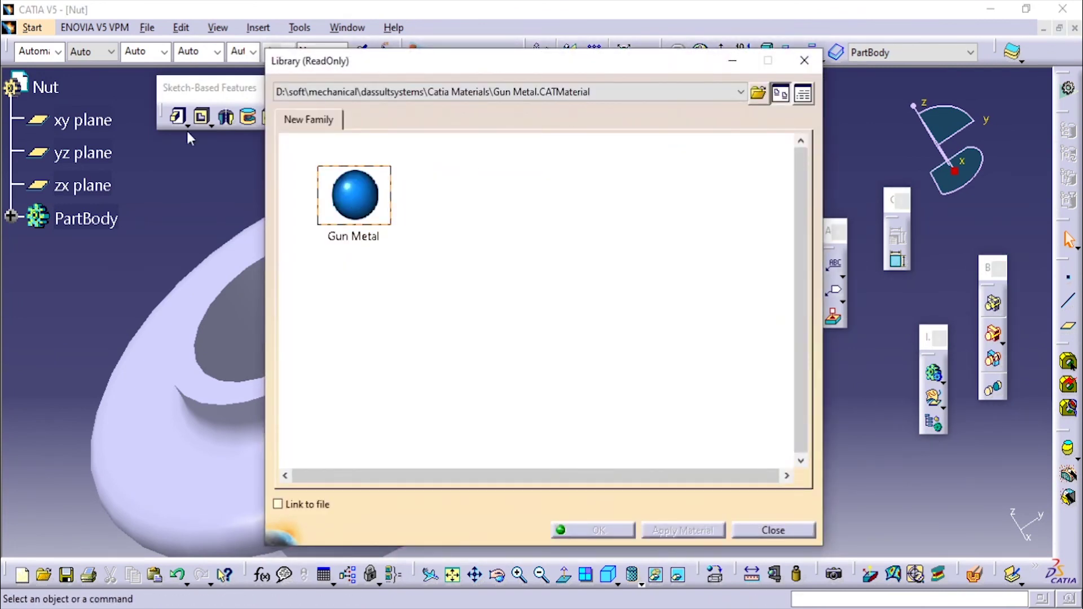
click(45, 86)
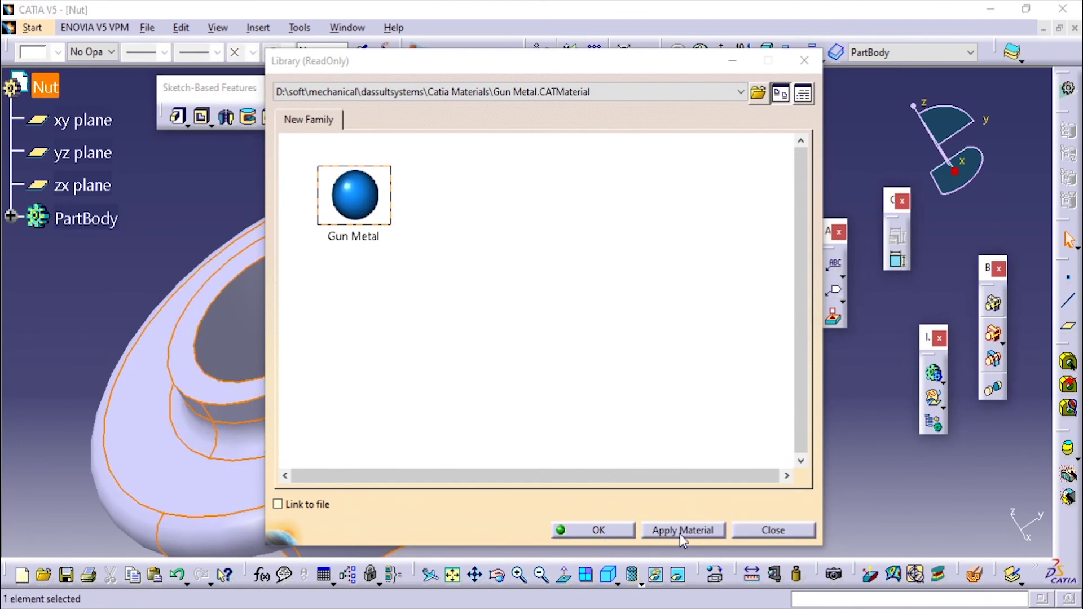
click(680, 531)
click(613, 530)
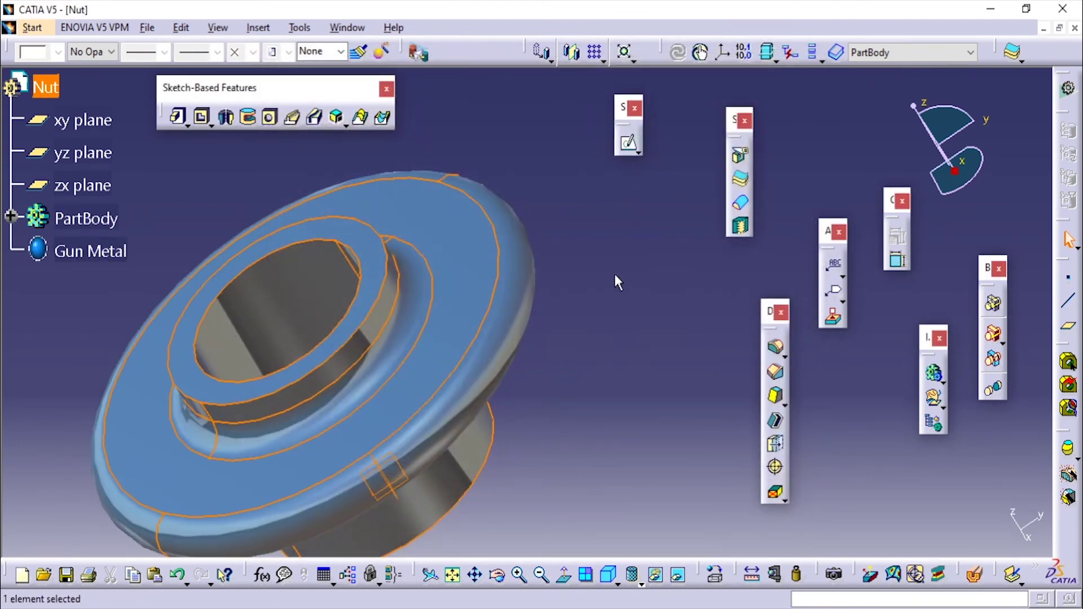